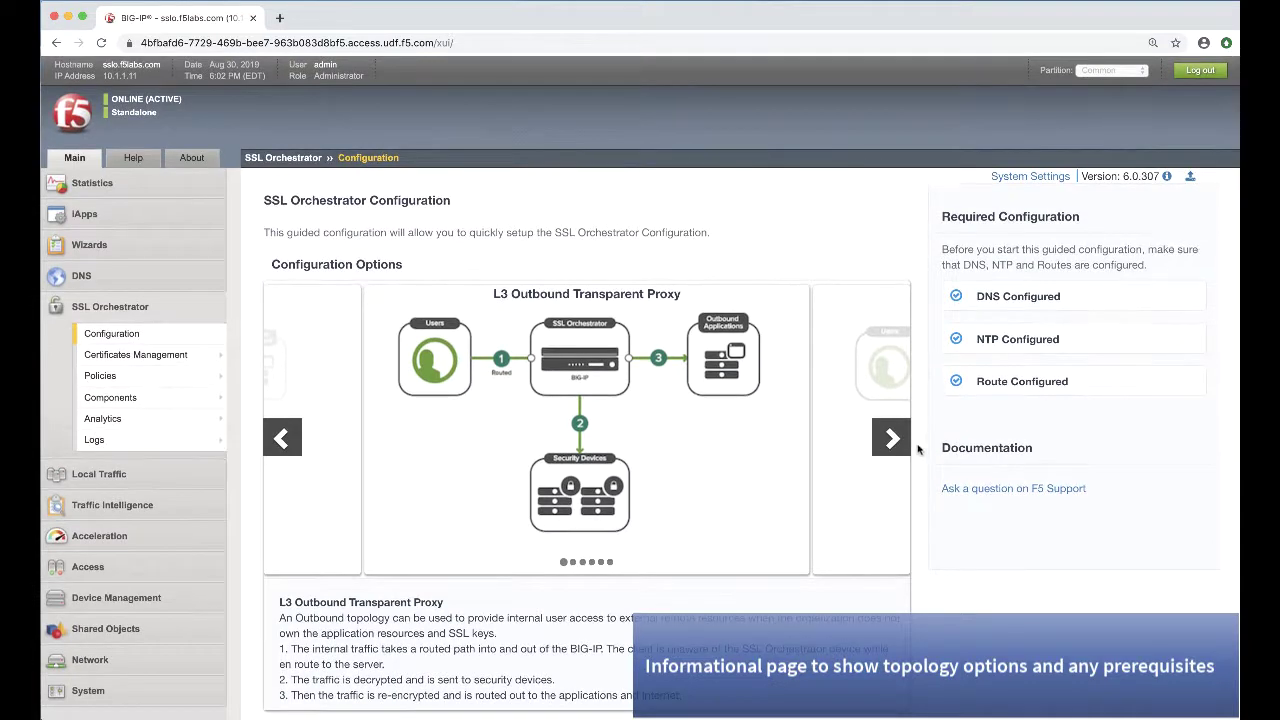
Look through the available topology options and the list of objects the guided configuration creates
left_click(898, 443)
left_click(898, 443)
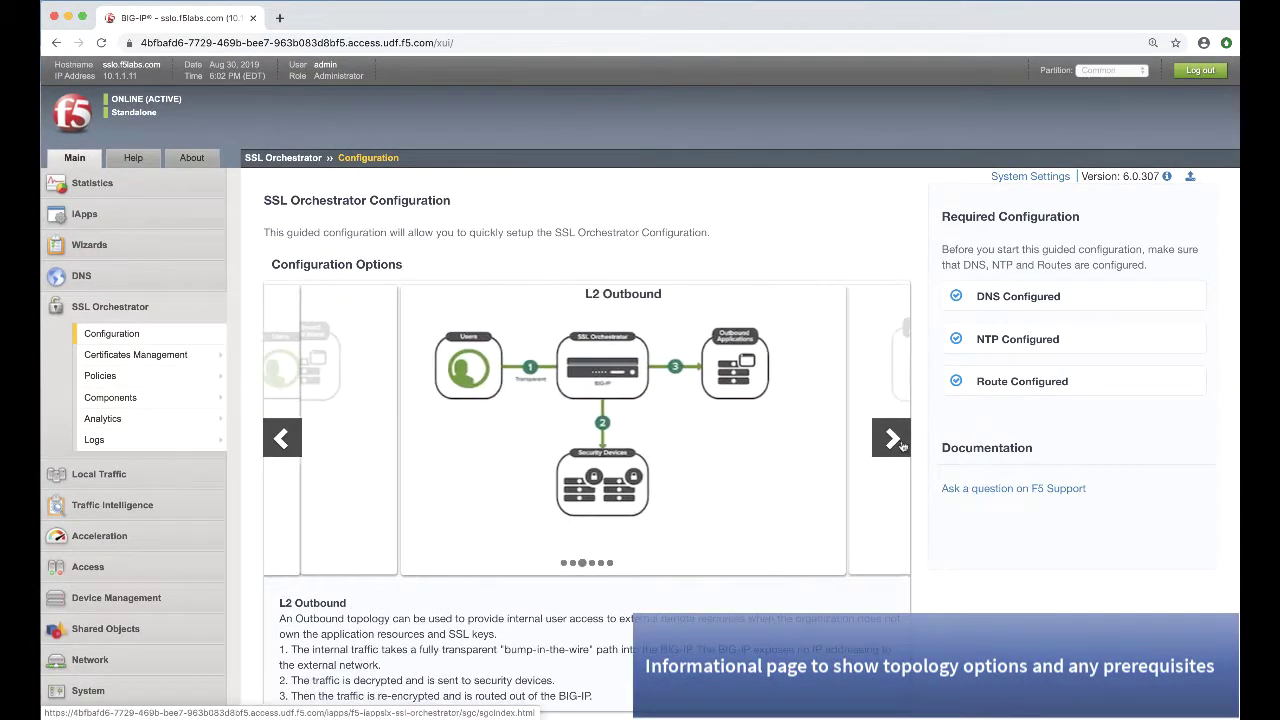
left_click(898, 443)
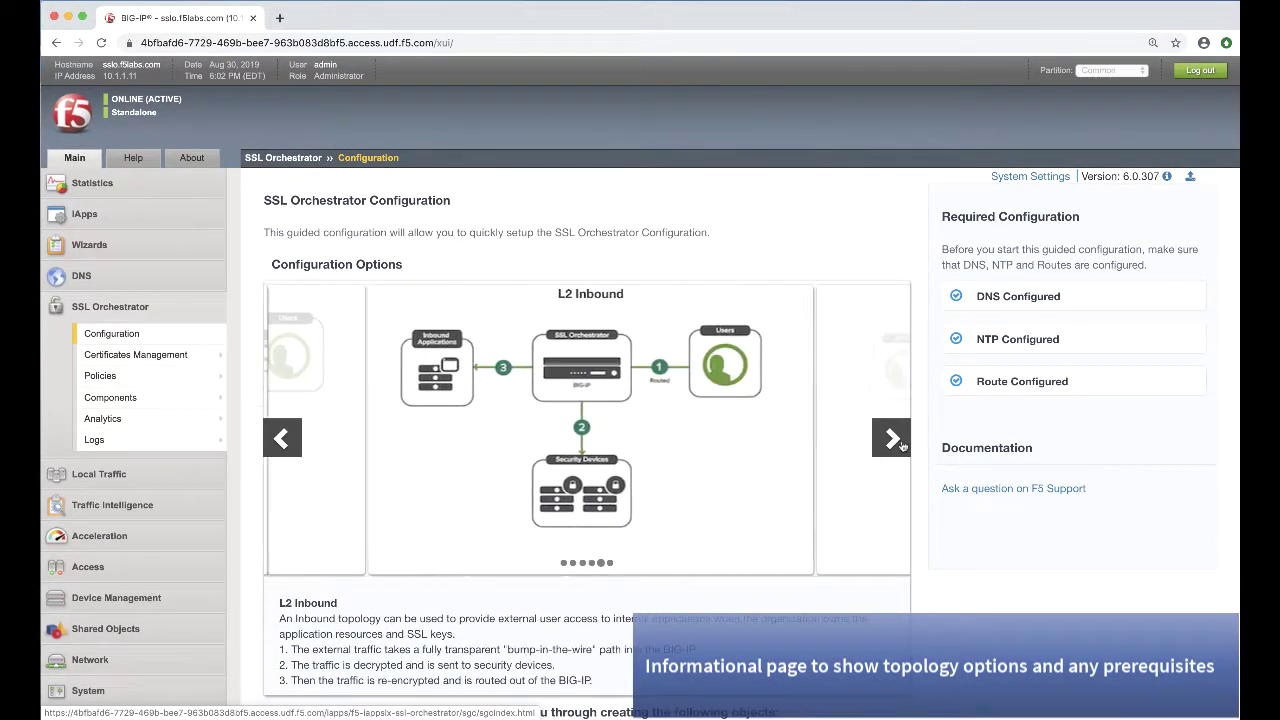
left_click(898, 443)
left_click(898, 443)
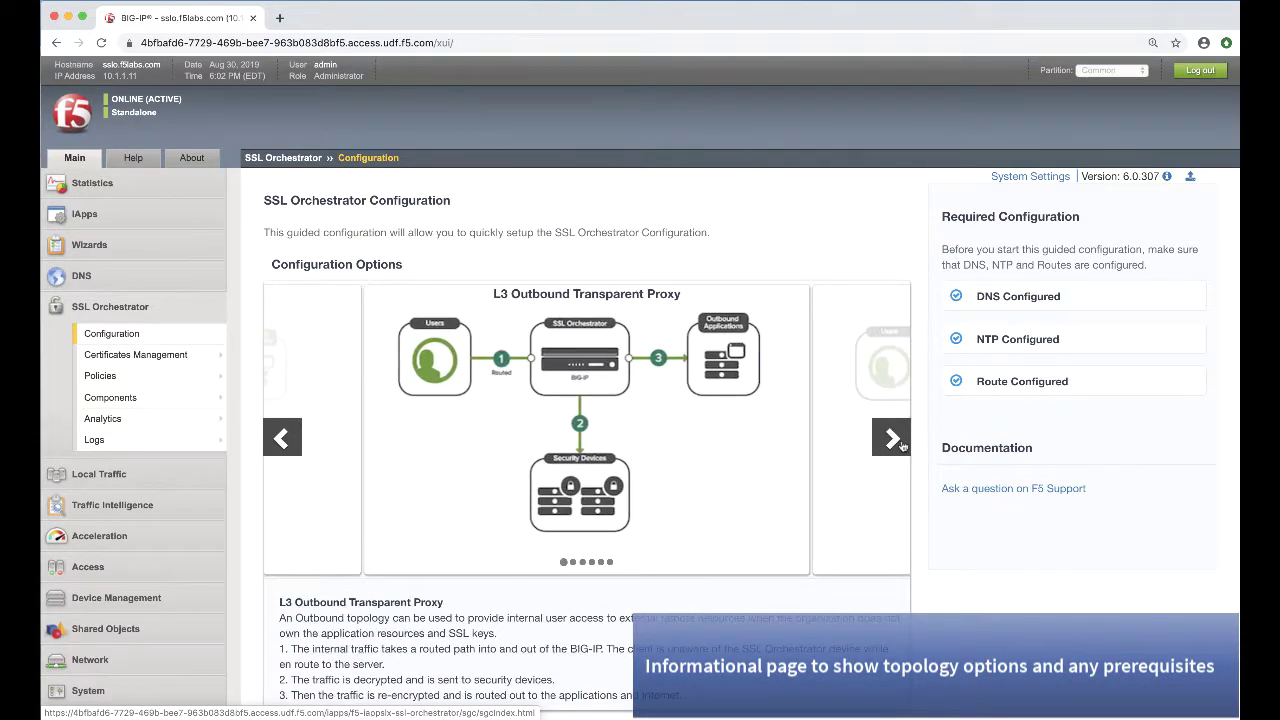
scroll(852, 437, "down", 5)
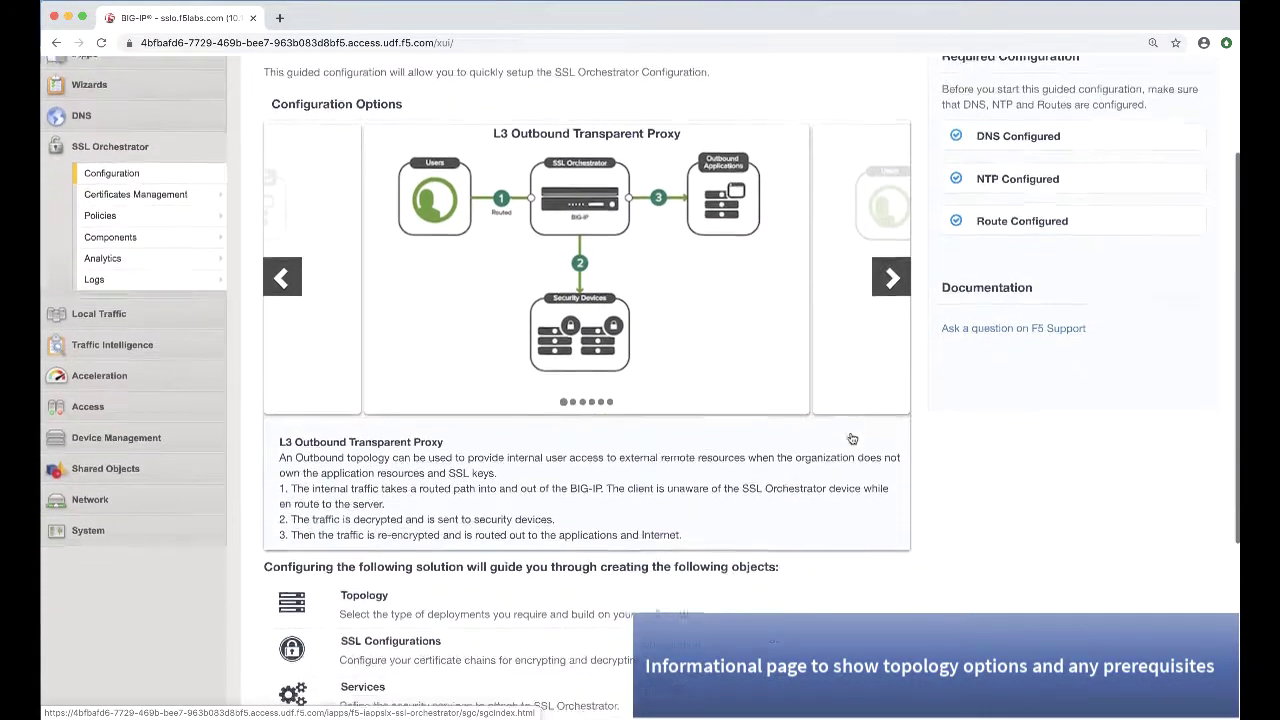
scroll(852, 437, "down", 3)
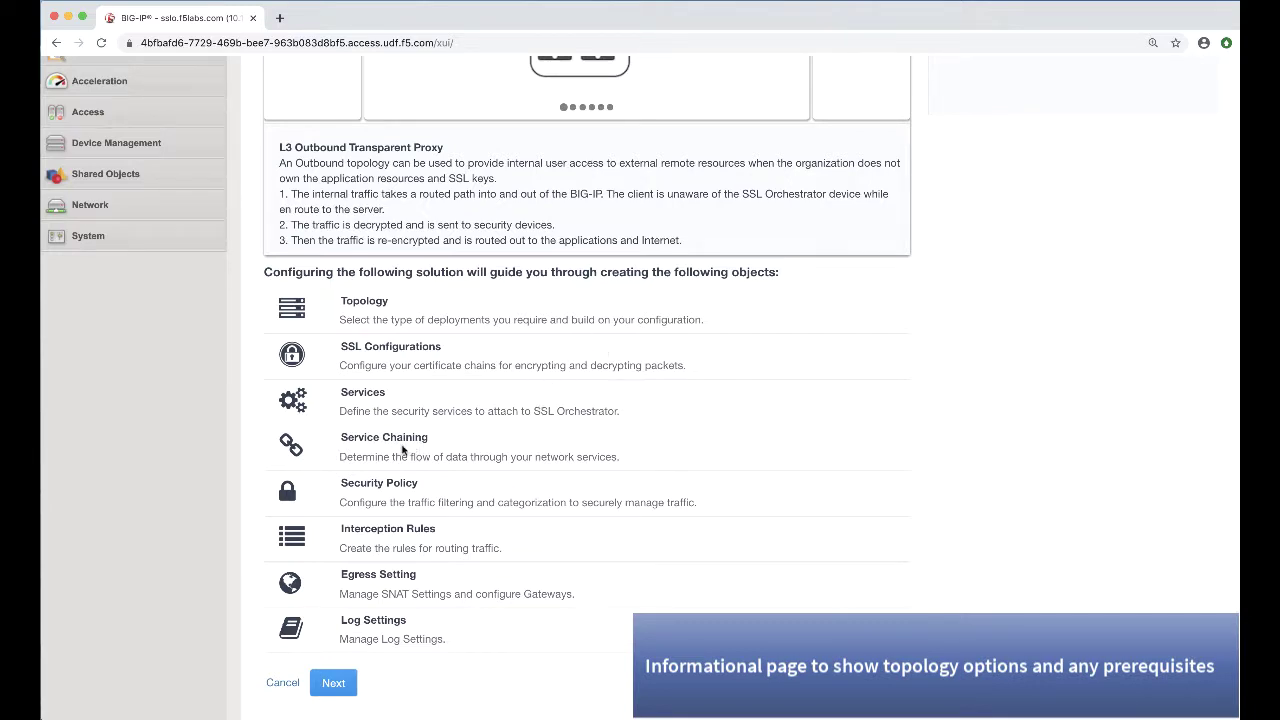
Start the guided configuration, name the topology demo and set its protocol to Any
left_click(345, 688)
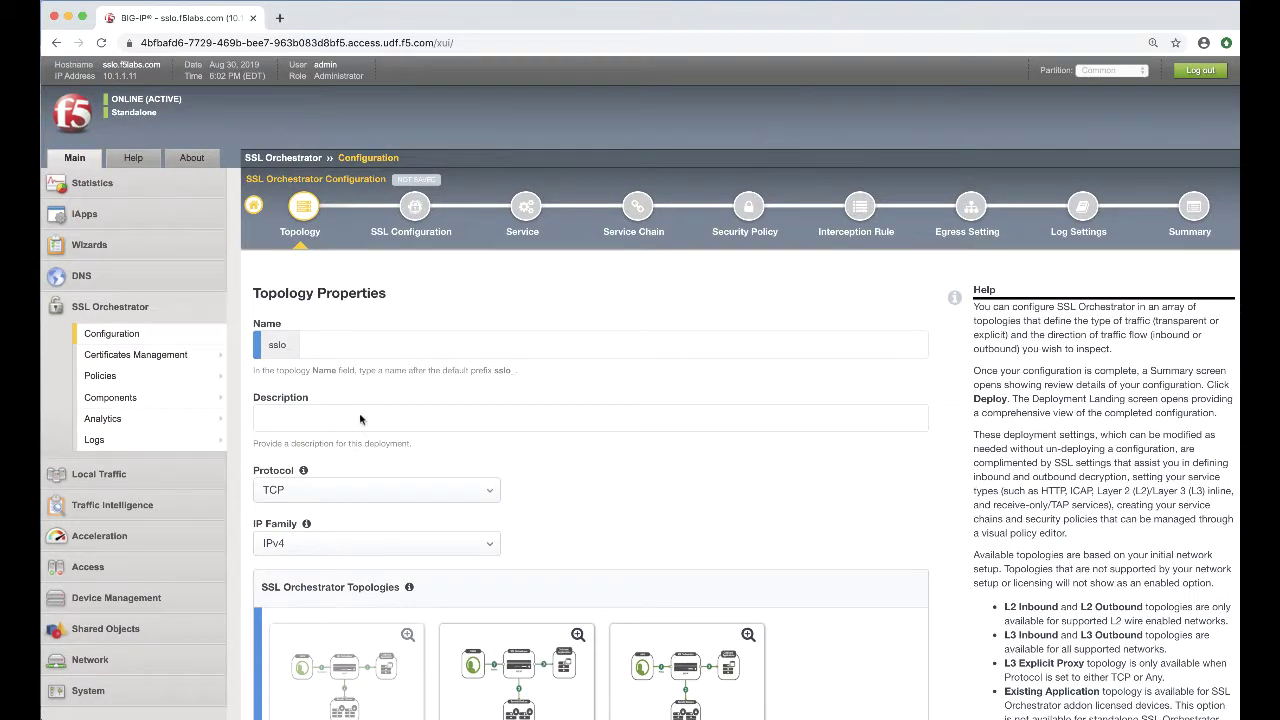
left_click(341, 349)
type("demo")
scroll(341, 349, "down", 3)
left_click(352, 327)
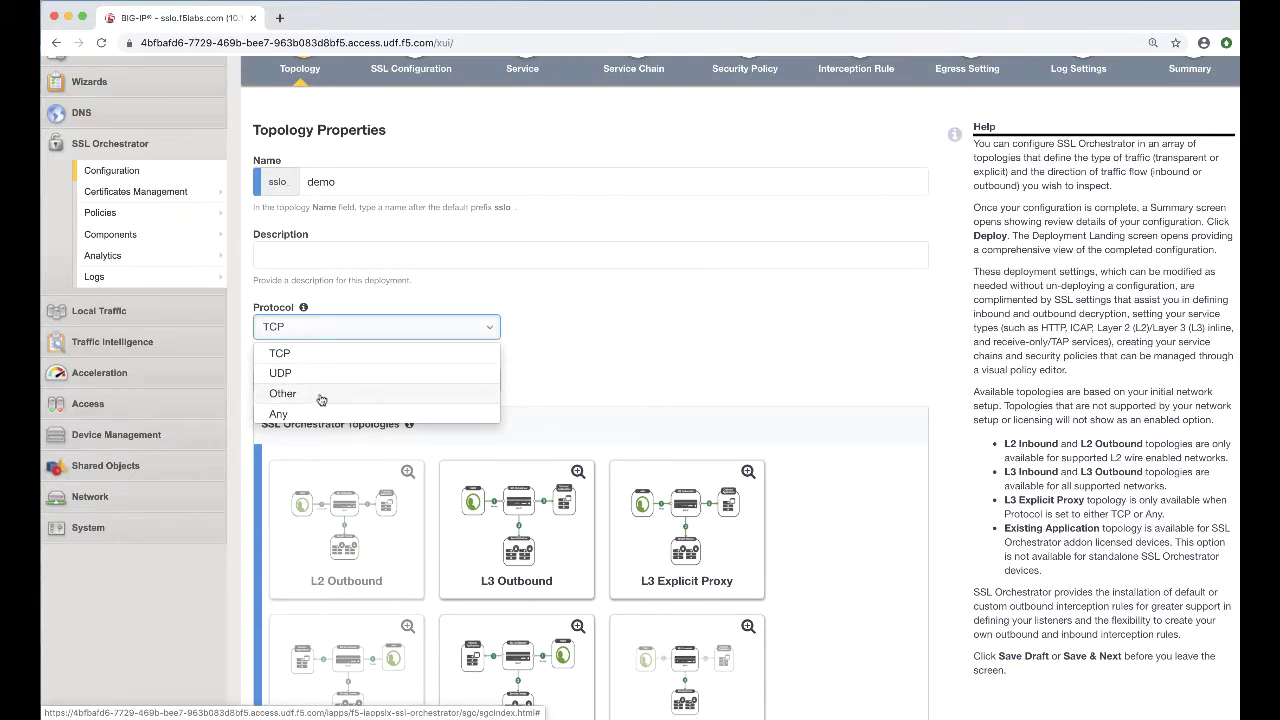
scroll(318, 405, "up", 1)
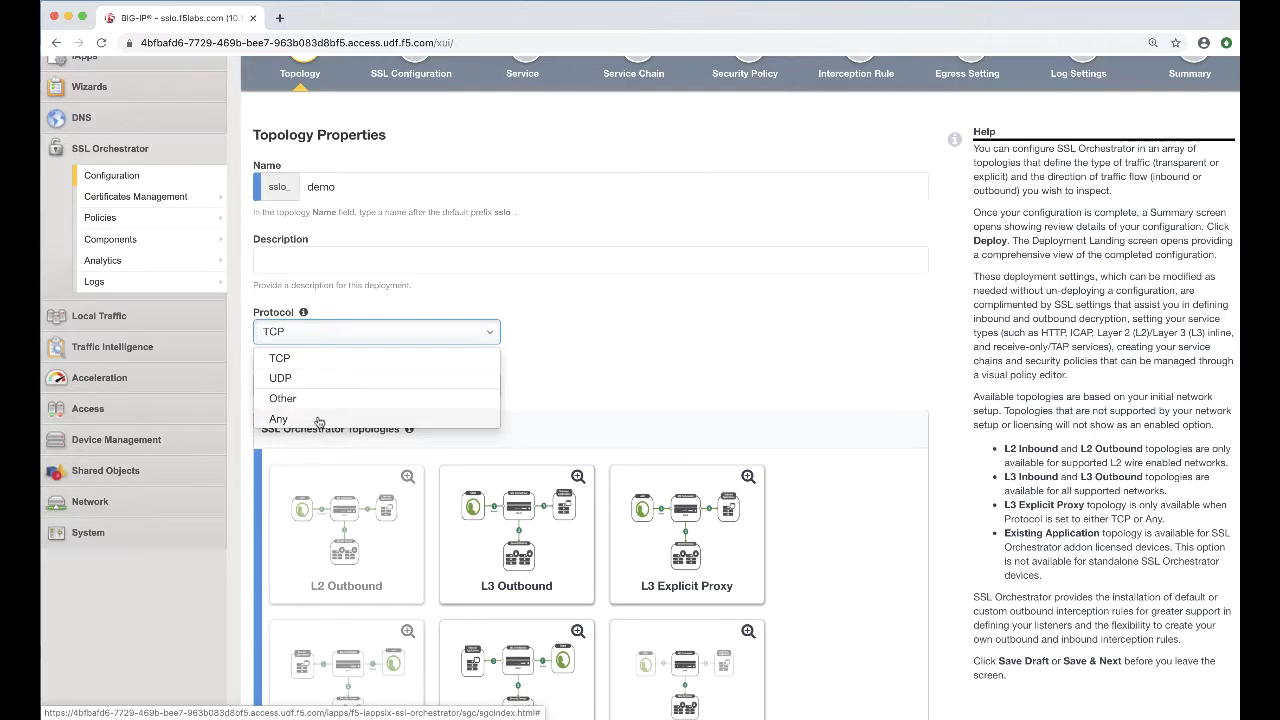
left_click(318, 421)
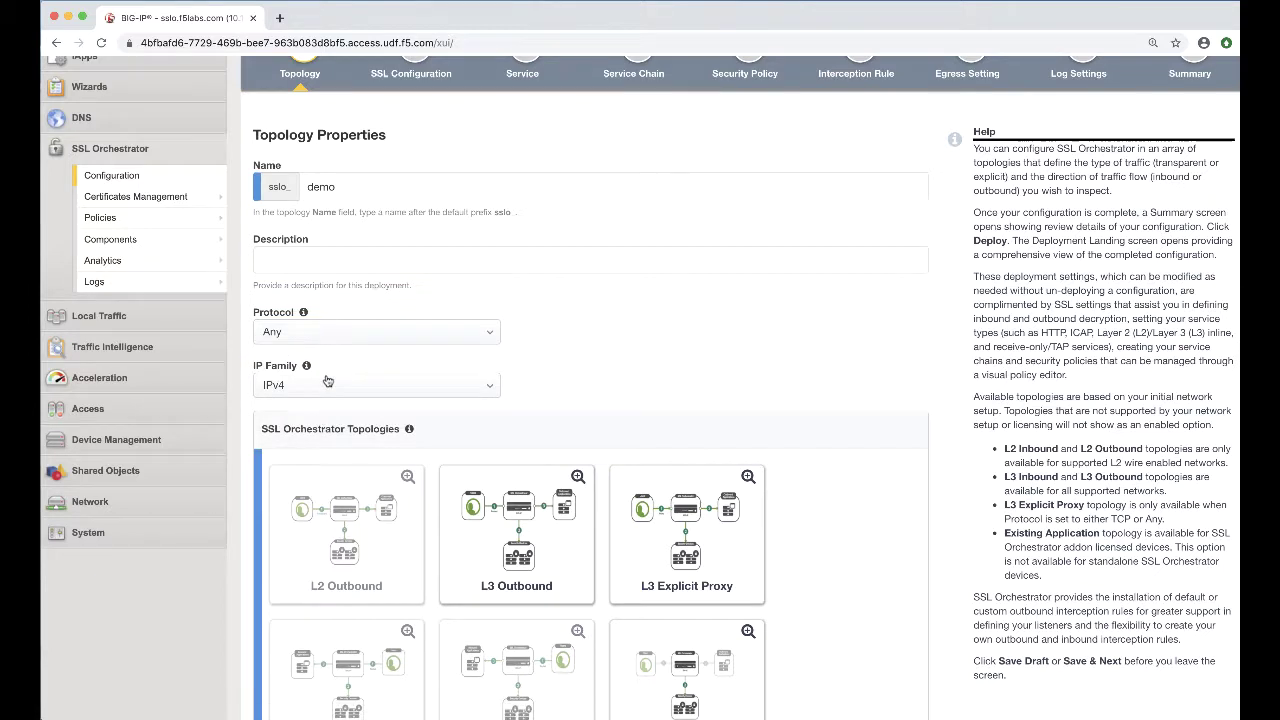
Keep the IP family at IPv4, choose the L3 Outbound topology and proceed to the SSL configuration
left_click(328, 382)
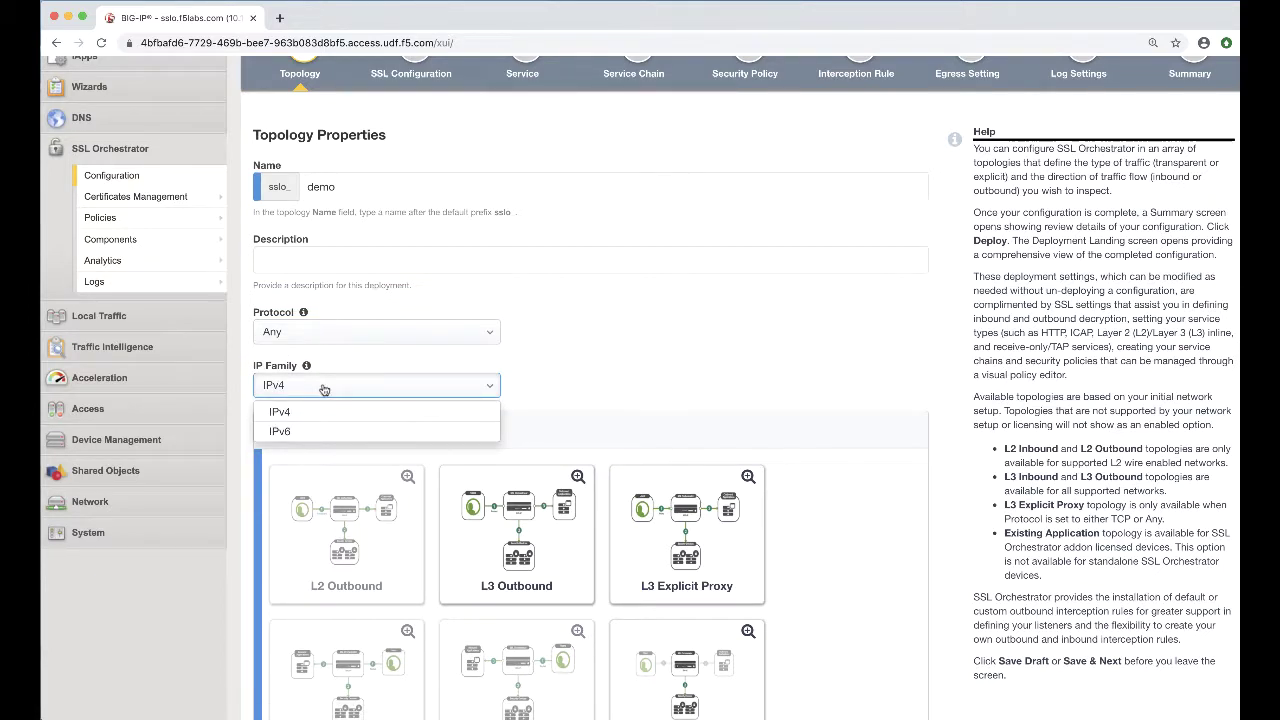
left_click(324, 389)
scroll(652, 360, "down", 3)
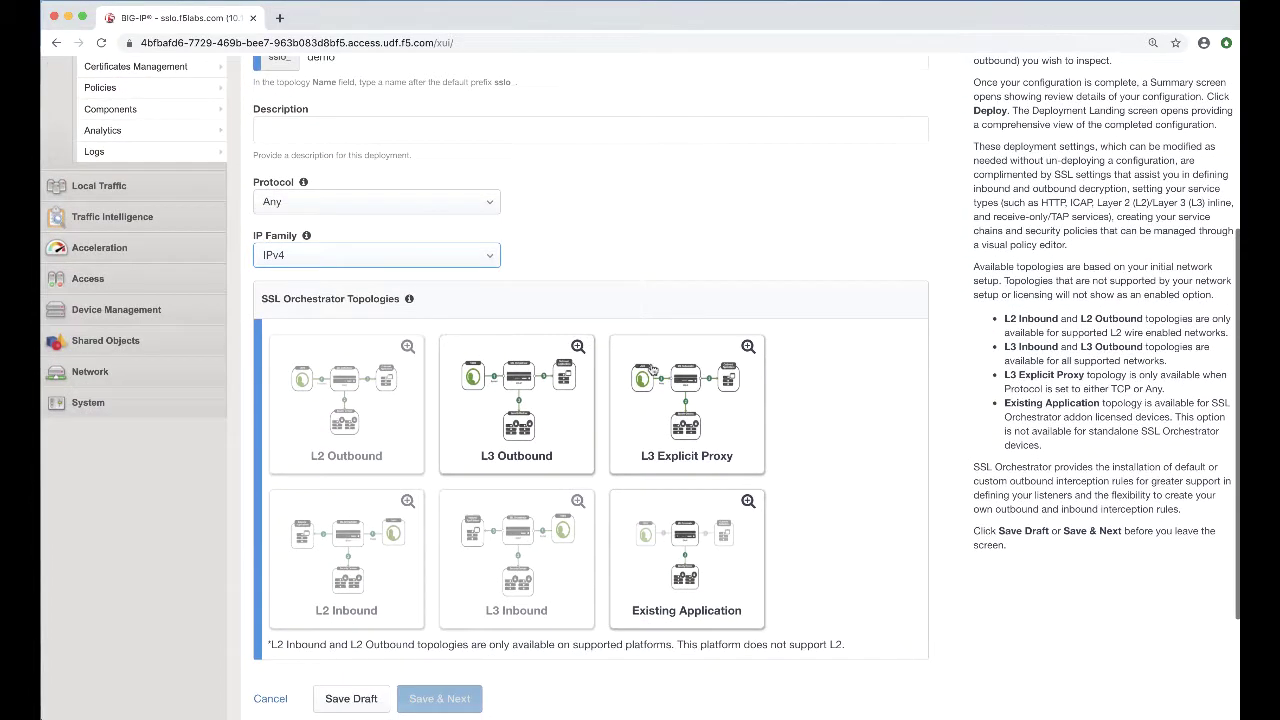
left_click(516, 400)
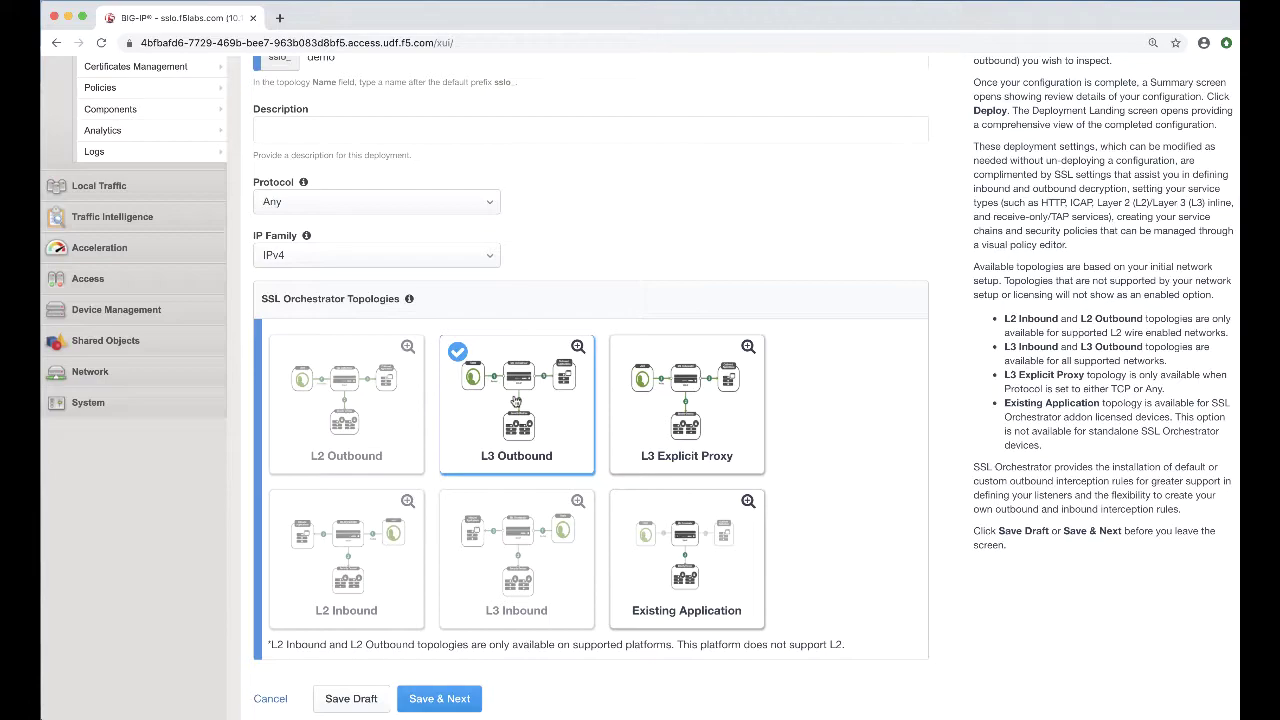
scroll(516, 400, "down", 3)
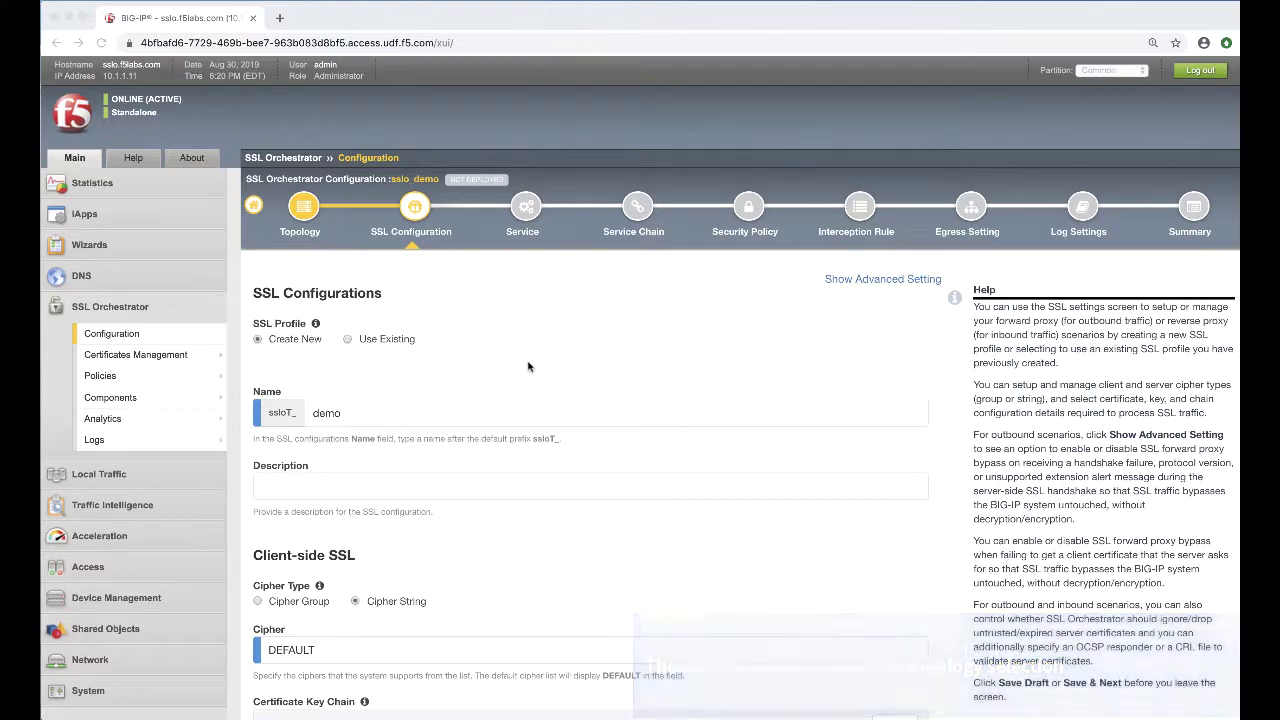
Review the SSL profile, client-side cipher and certificate key chain settings of the SSL configuration
scroll(524, 366, "down", 5)
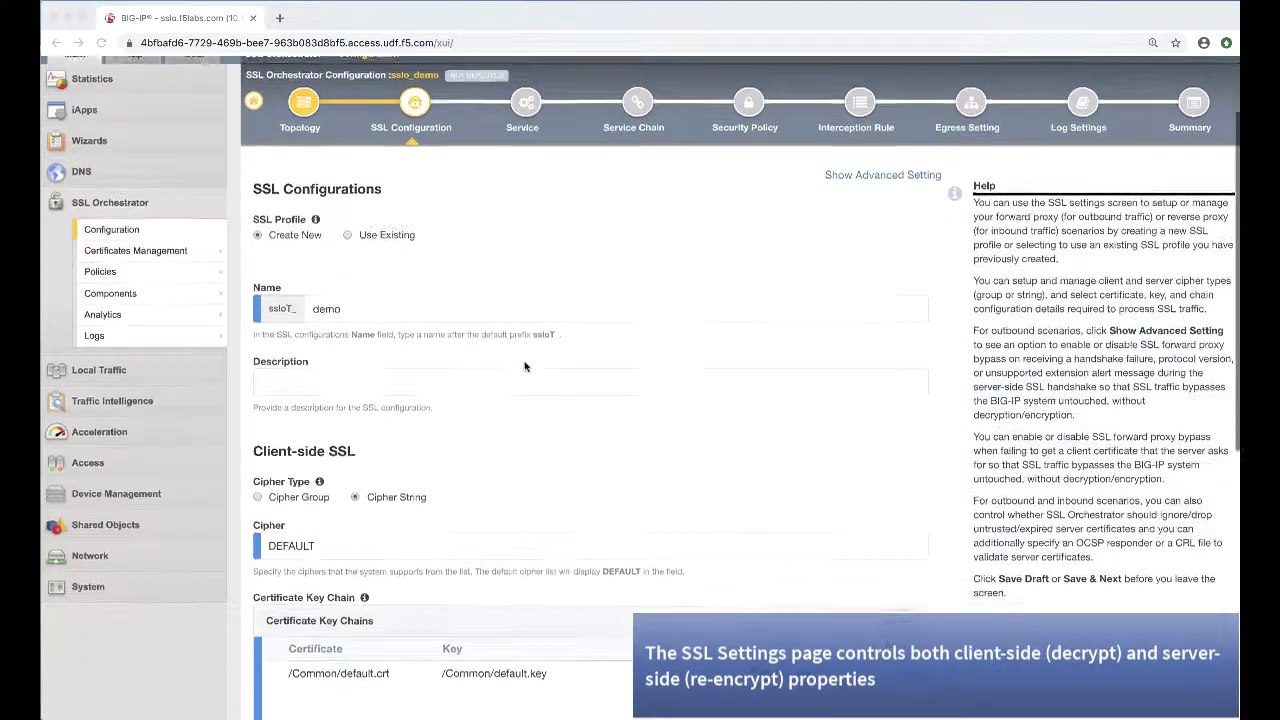
scroll(521, 369, "down", 1)
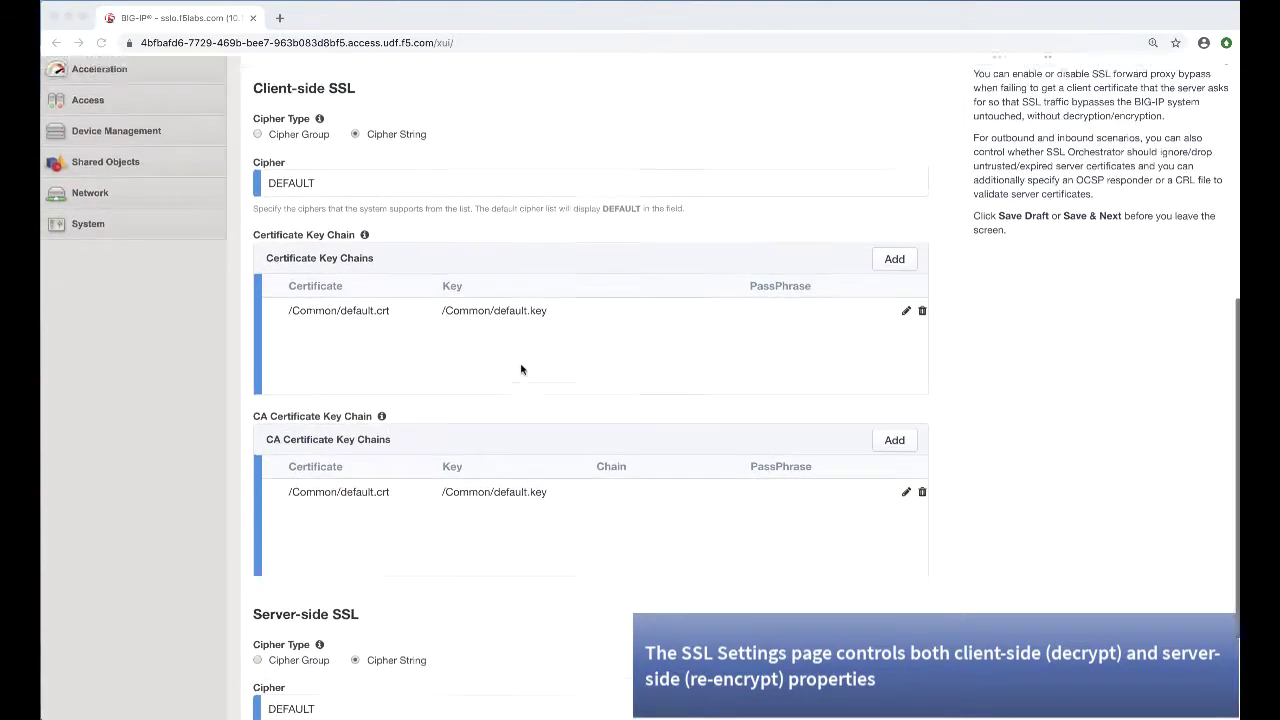
scroll(521, 369, "up", 5)
scroll(521, 369, "up", 1)
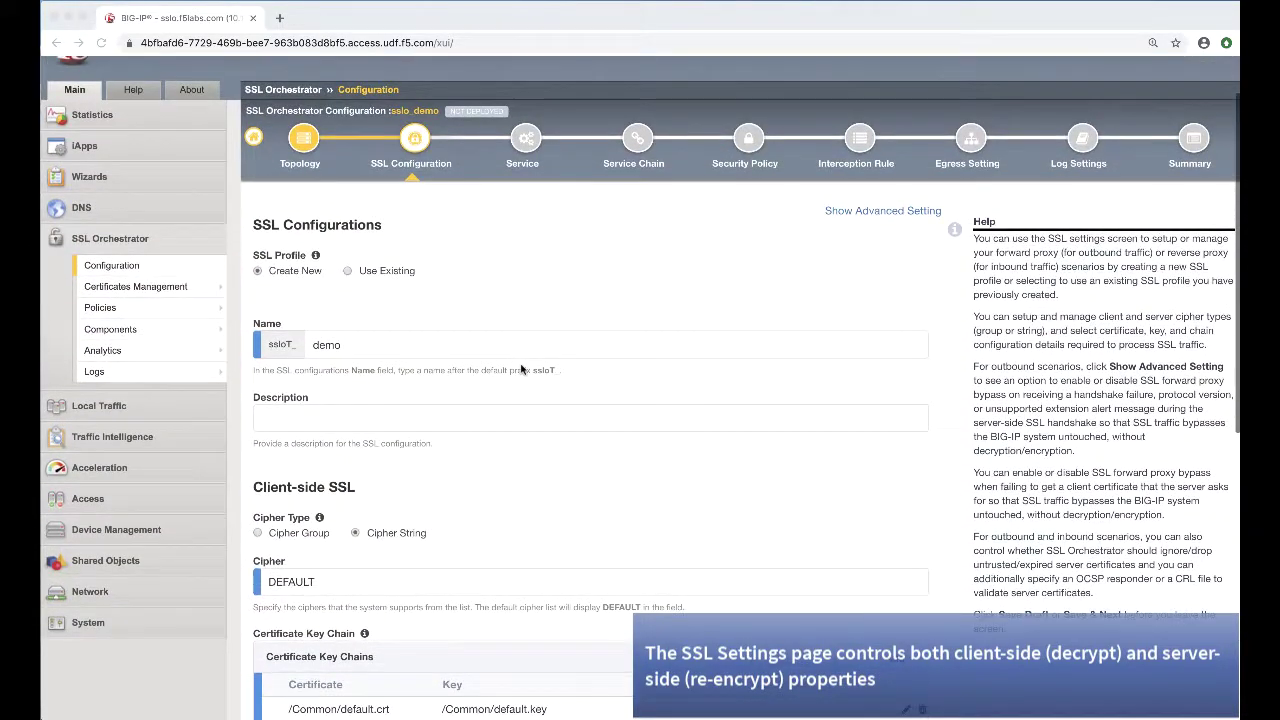
scroll(521, 369, "down", 4)
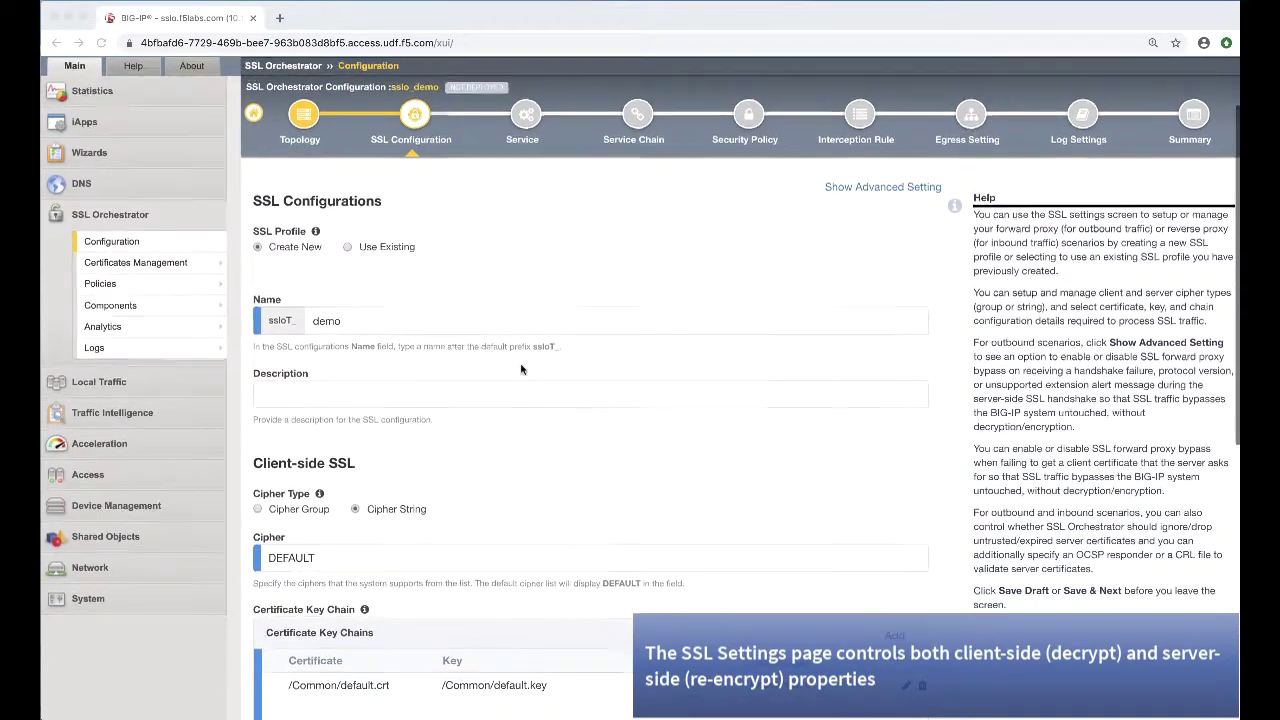
Edit the CA certificate key chain to use /Common/subrsa.f5labs.com as certificate and key, without selecting a chain
scroll(521, 369, "down", 4)
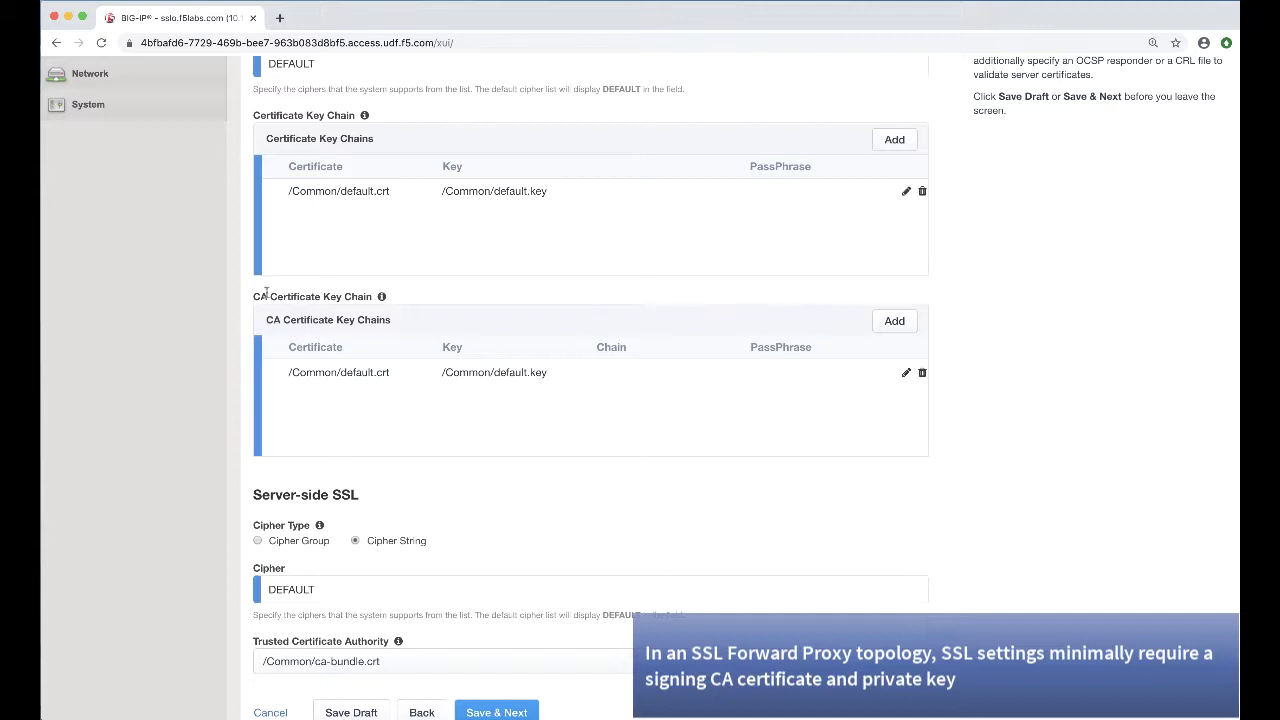
left_click(907, 374)
left_click(409, 392)
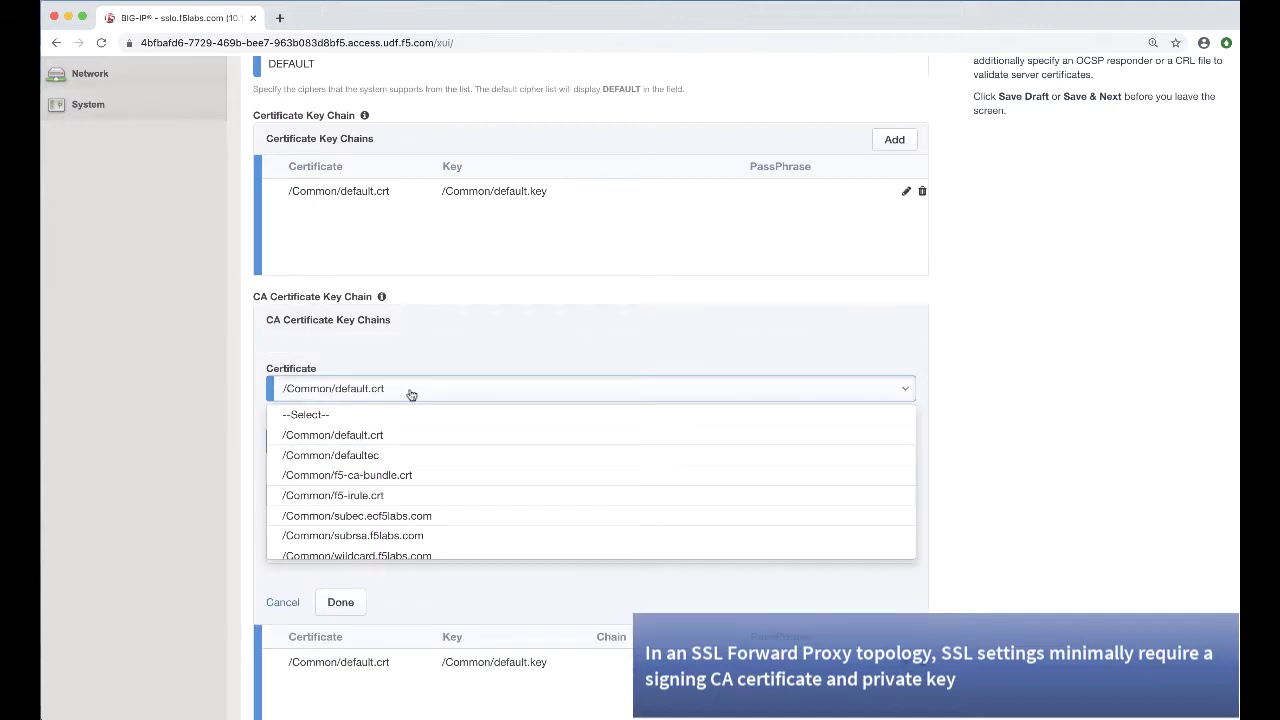
left_click(386, 537)
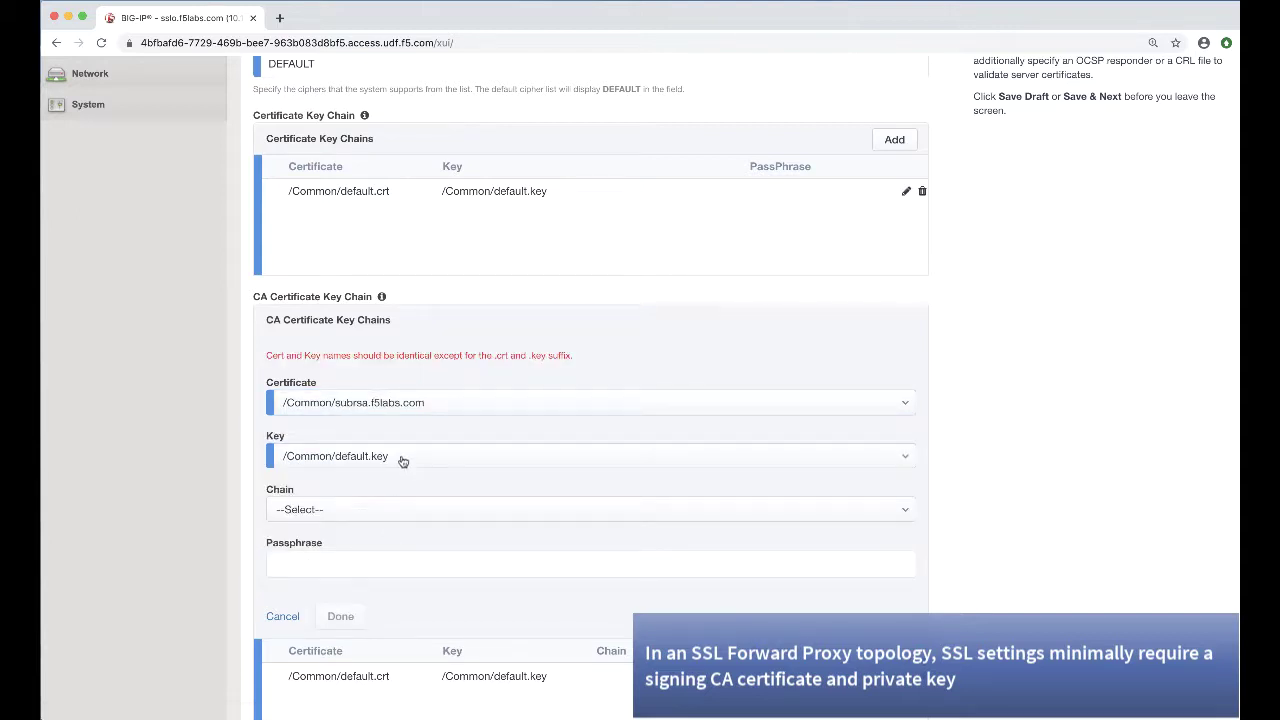
left_click(402, 460)
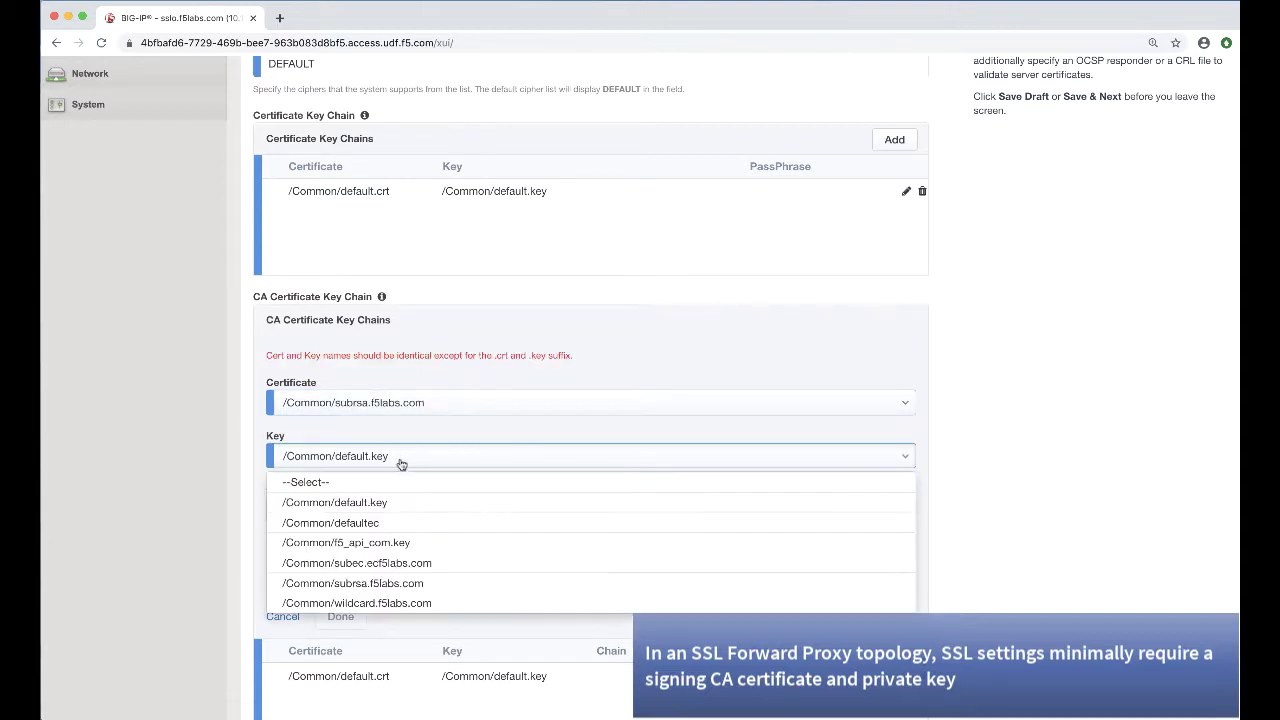
left_click(388, 584)
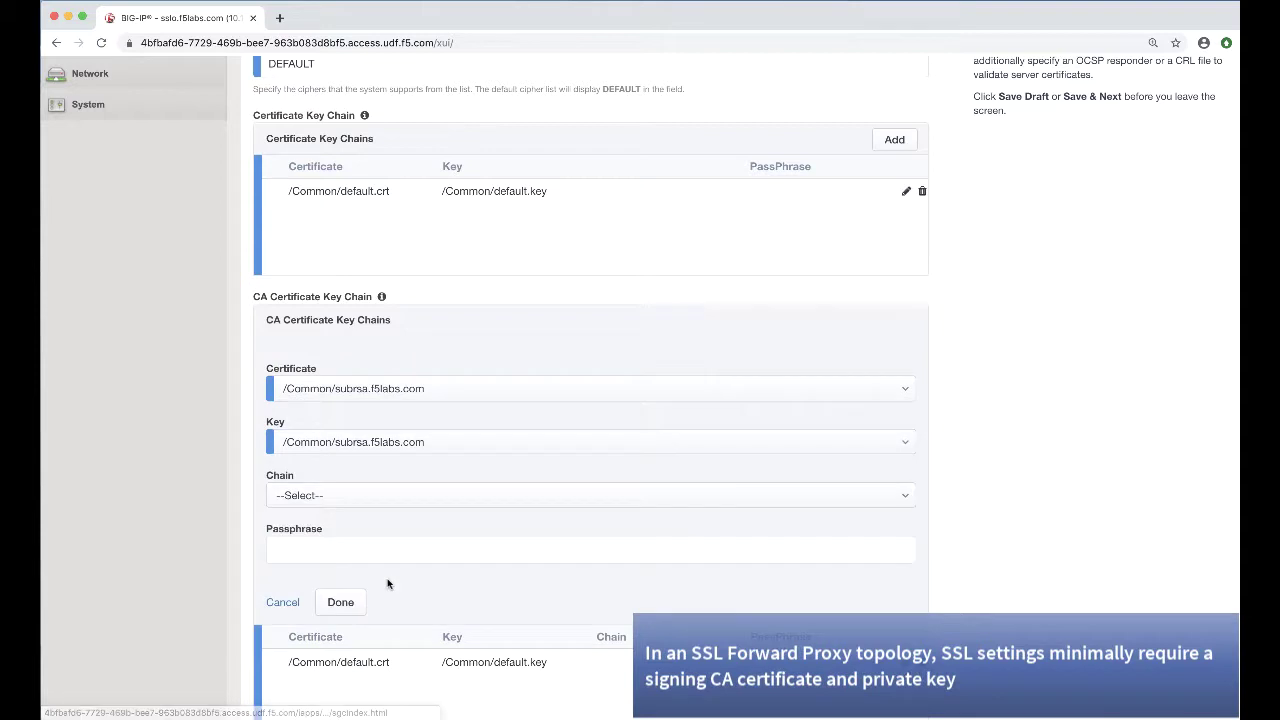
left_click(376, 497)
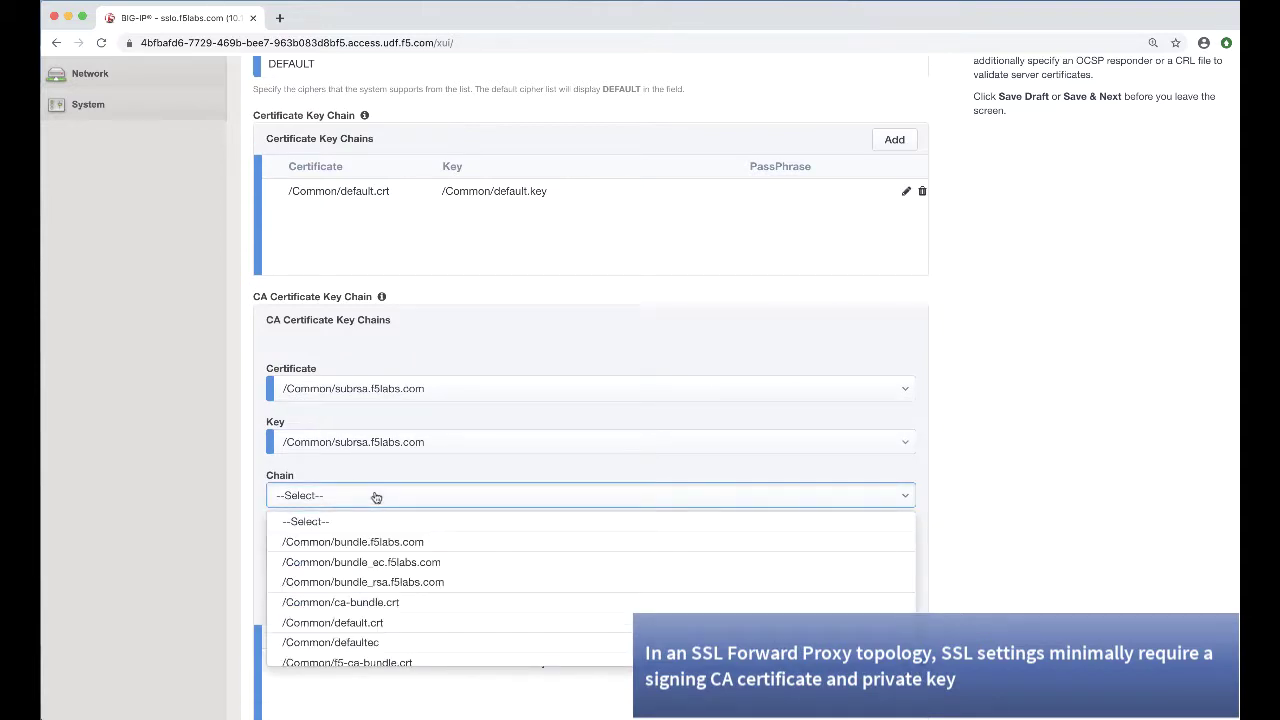
left_click(376, 497)
left_click(352, 603)
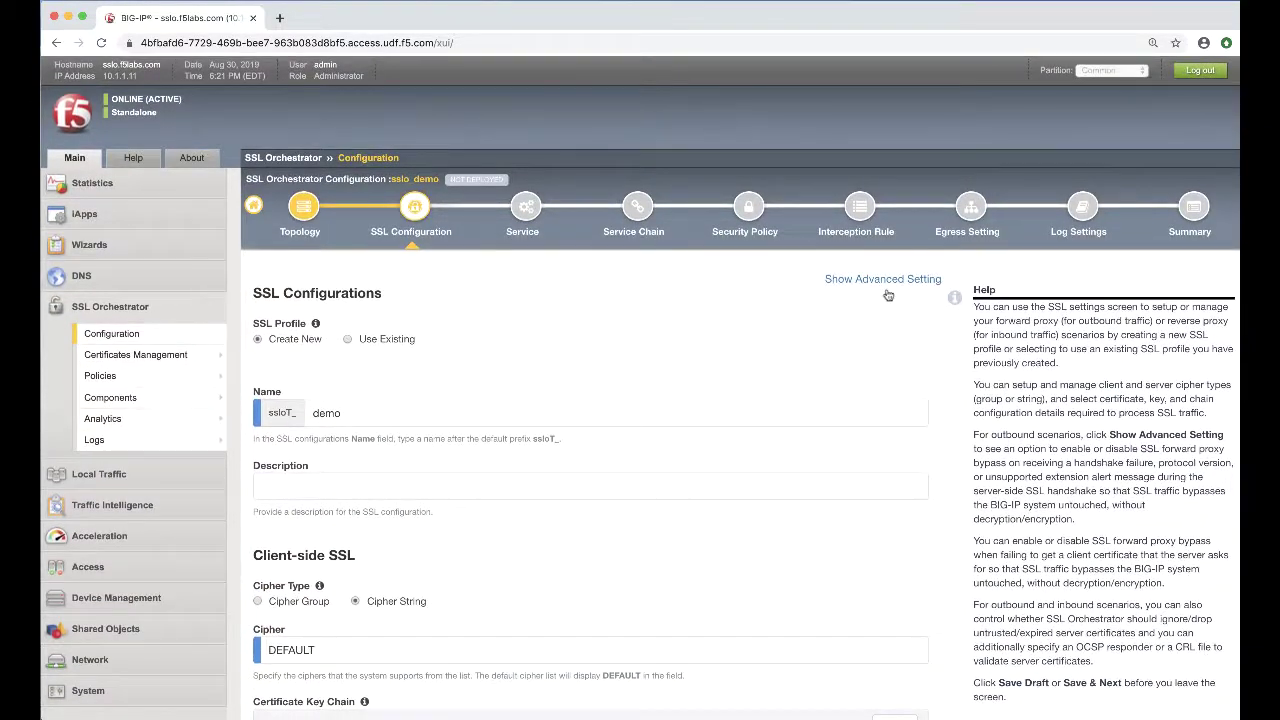
Show the advanced SSL settings, review the server-side certificate handling options and proceed to the services list
left_click(886, 281)
scroll(689, 351, "down", 10)
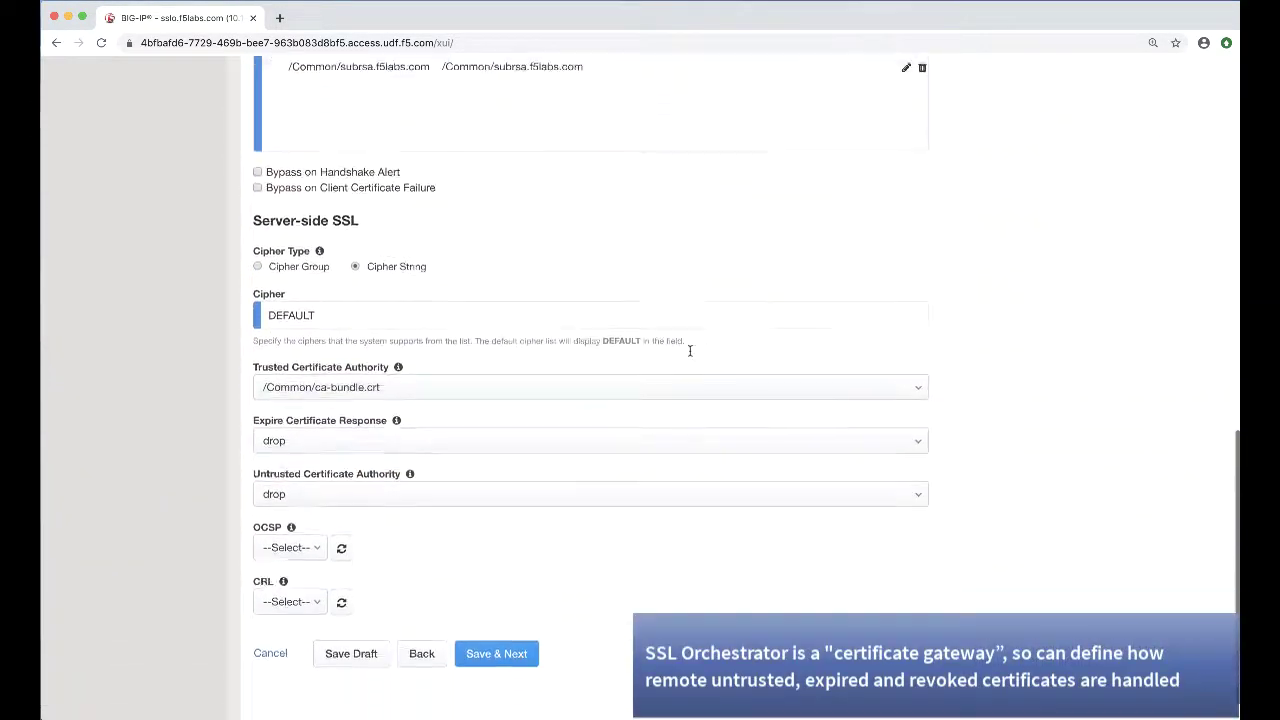
scroll(689, 351, "down", 1)
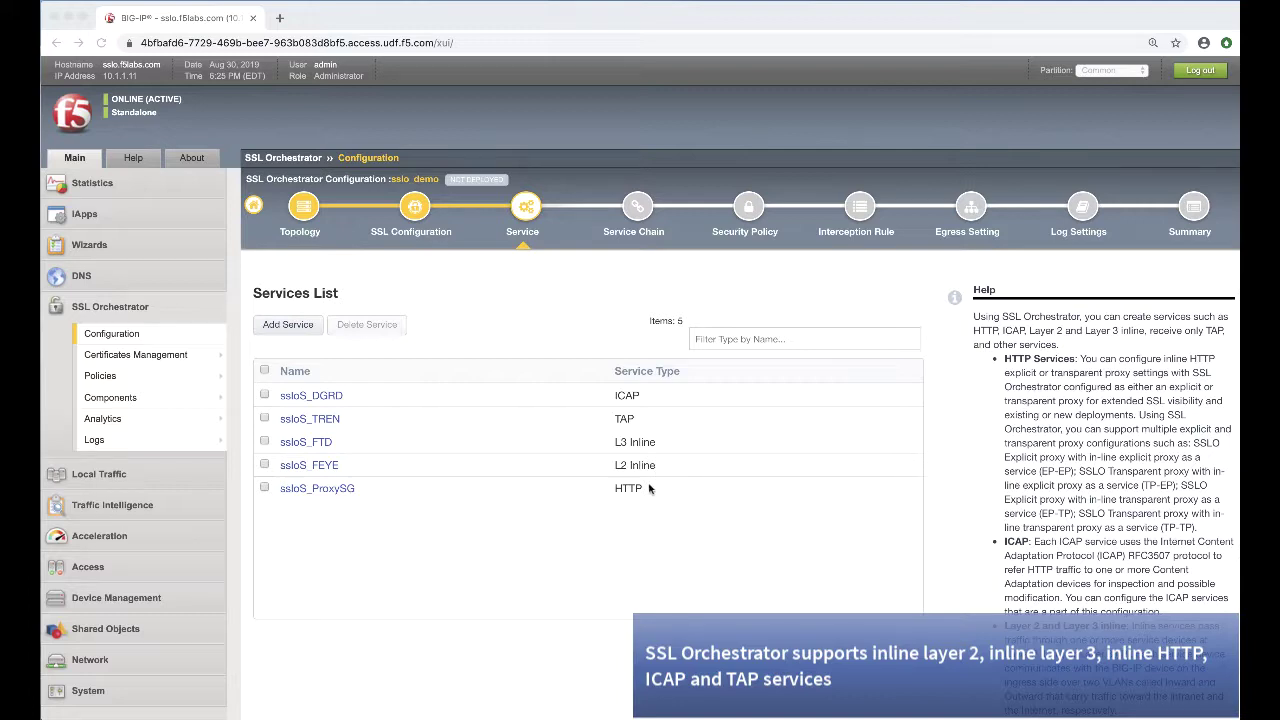
Review the existing services, keep them as they are, and save to continue to the service chains
scroll(648, 488, "down", 5)
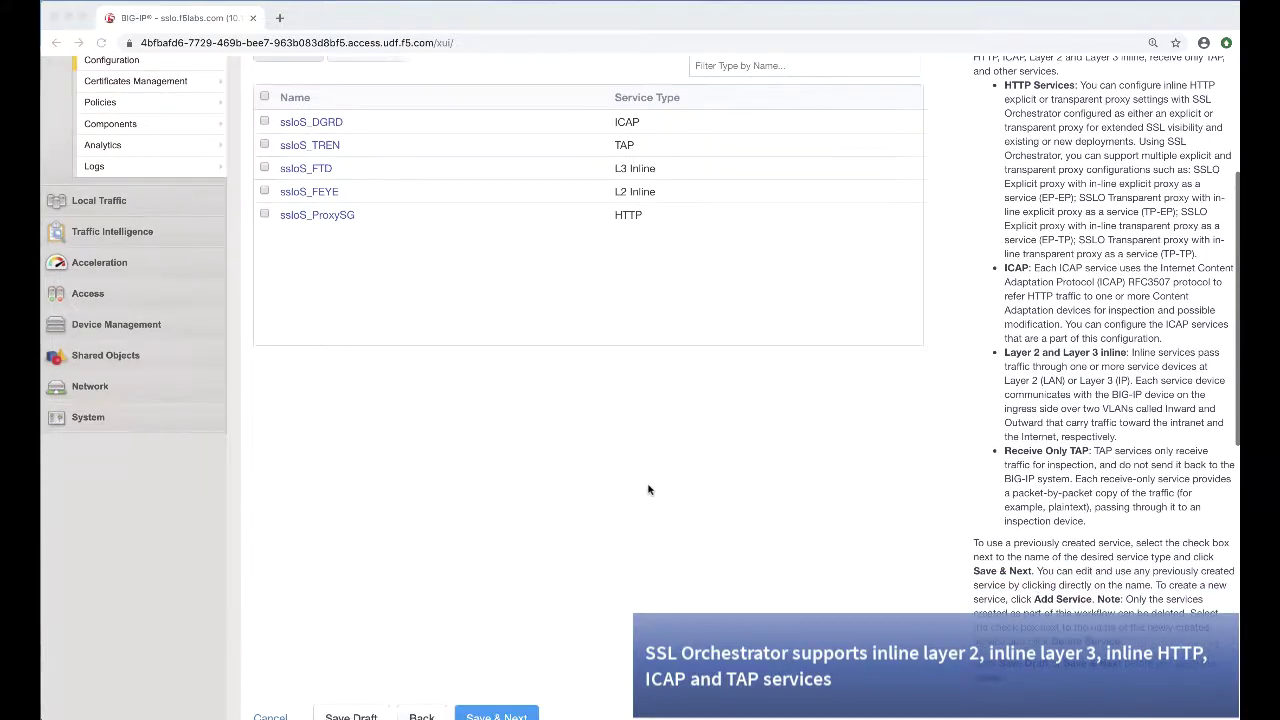
scroll(540, 580, "down", 2)
left_click(500, 594)
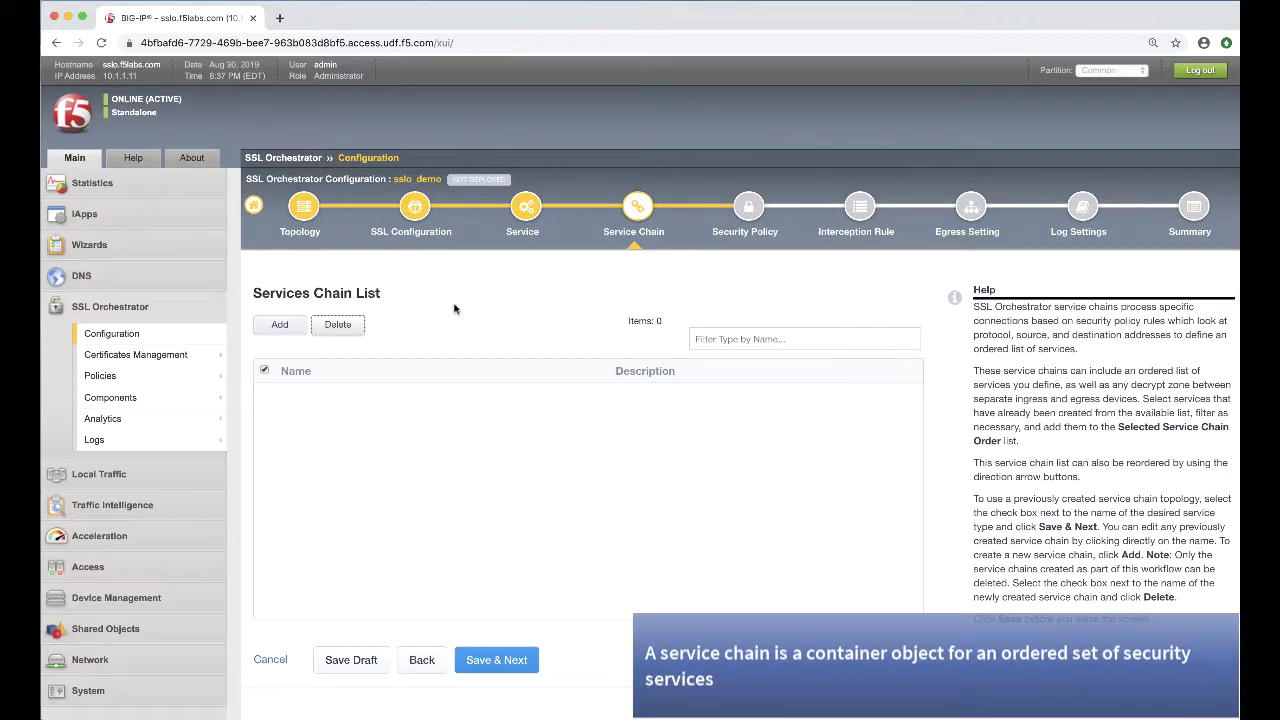
Create a service chain named all_services and add the ProxySG, FTD, FEYE, DGRD and TREN services to it
left_click(282, 326)
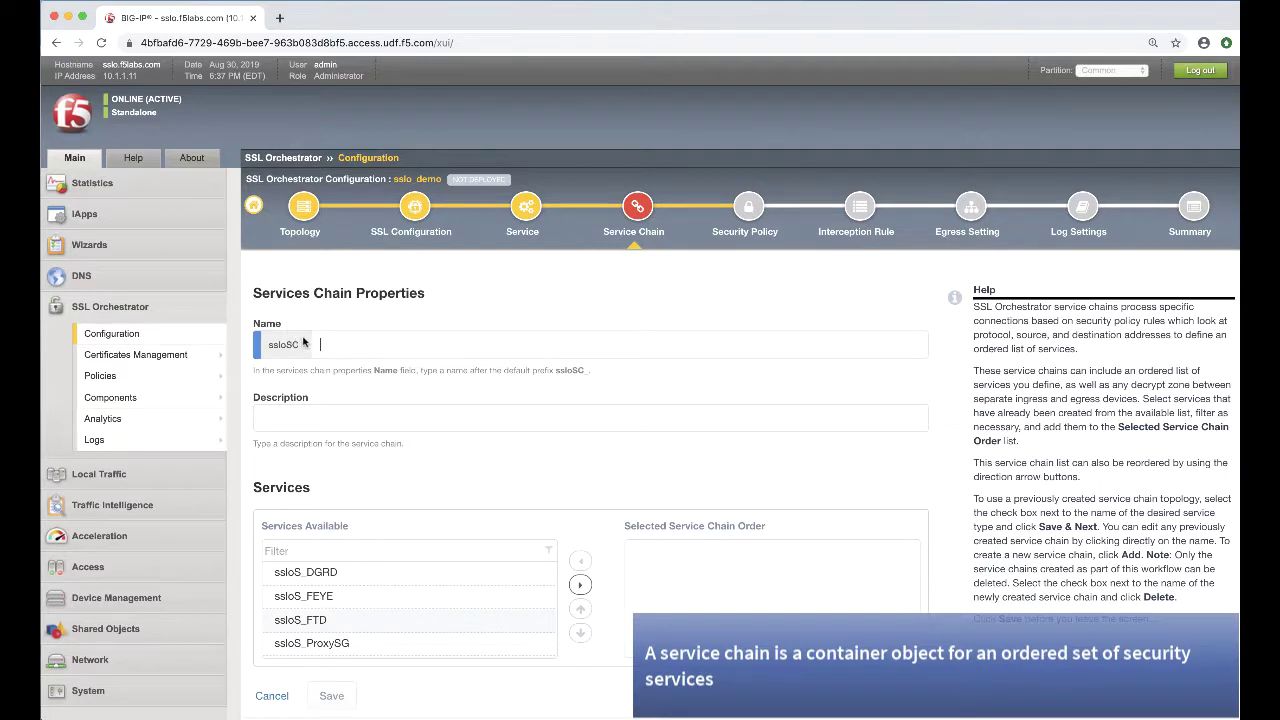
left_click(303, 342)
type("all_services")
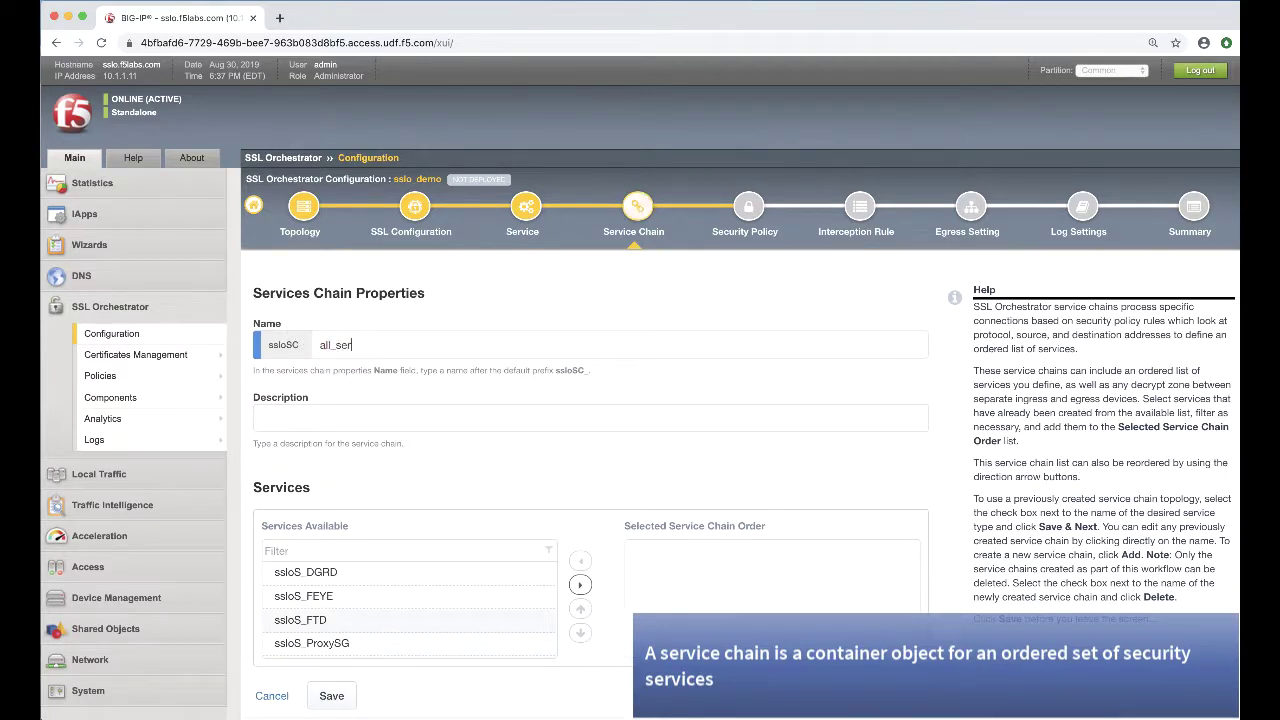
double_click(316, 648)
double_click(316, 621)
double_click(318, 600)
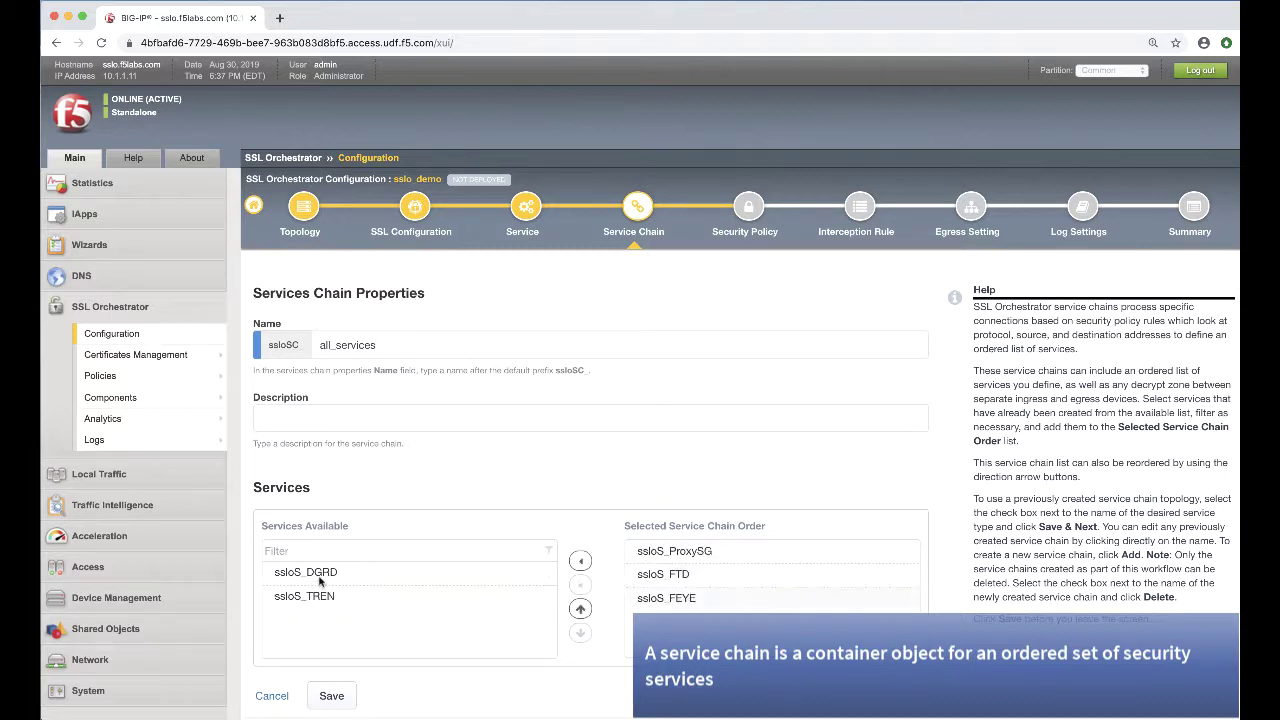
double_click(320, 578)
double_click(320, 574)
Reorder the chain so ssloS_DGRD comes directly after ssloS_ProxySG and before ssloS_FTD, and save the service chain
left_click(580, 609)
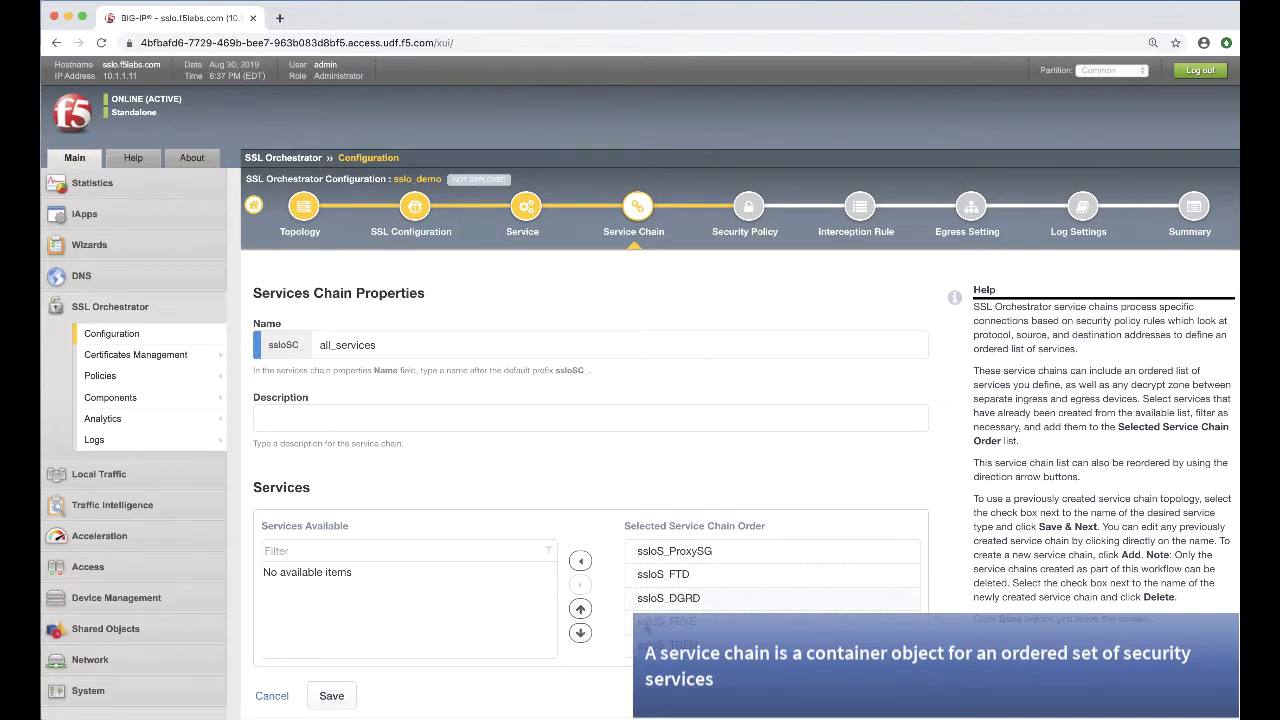
left_click(581, 633)
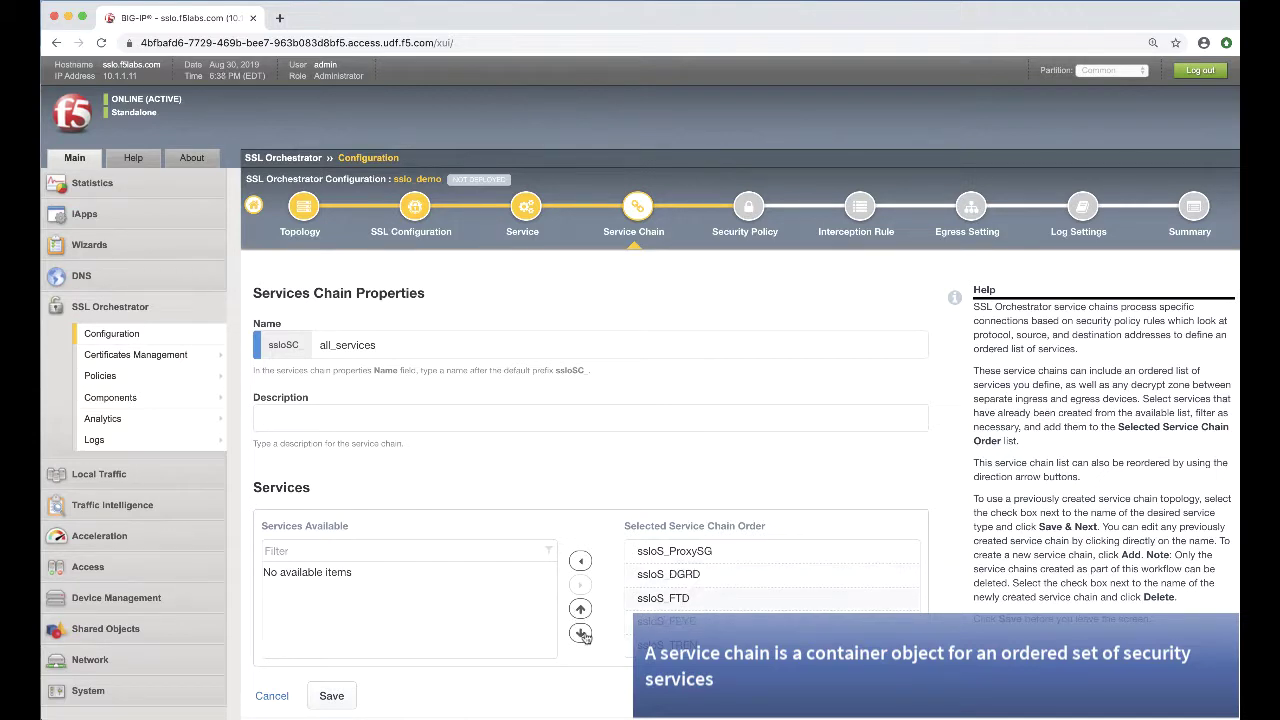
left_click(331, 695)
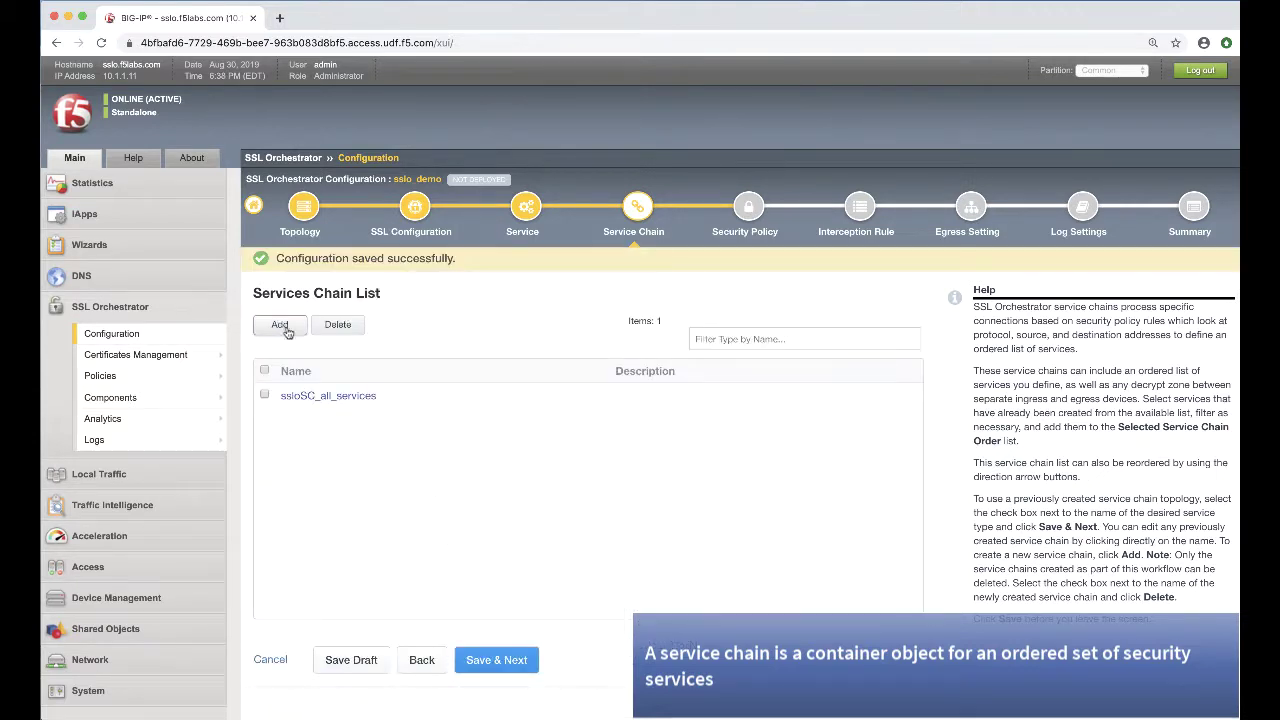
Create a second service chain named all_l2_tap and add the ssloS_FTD and ssloS_TREN services to it
left_click(281, 327)
type("all-")
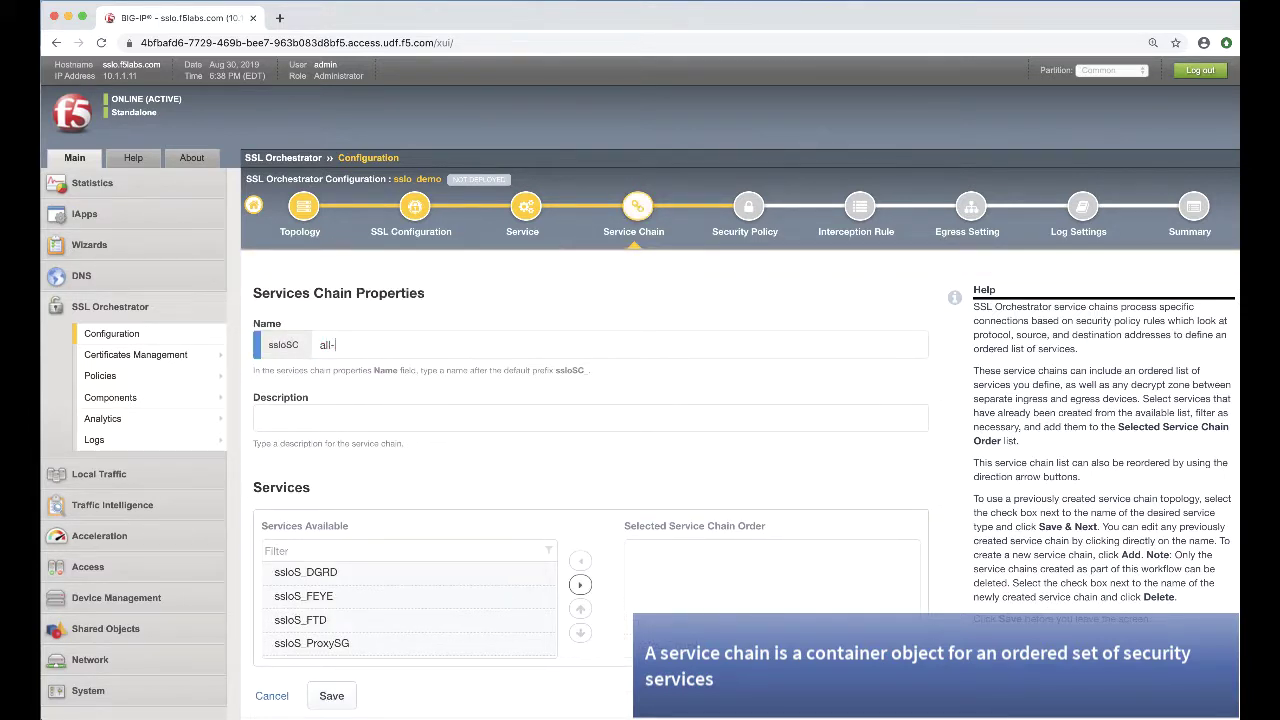
key("BackSpace")
type("_l2_tap")
double_click(322, 620)
double_click(322, 643)
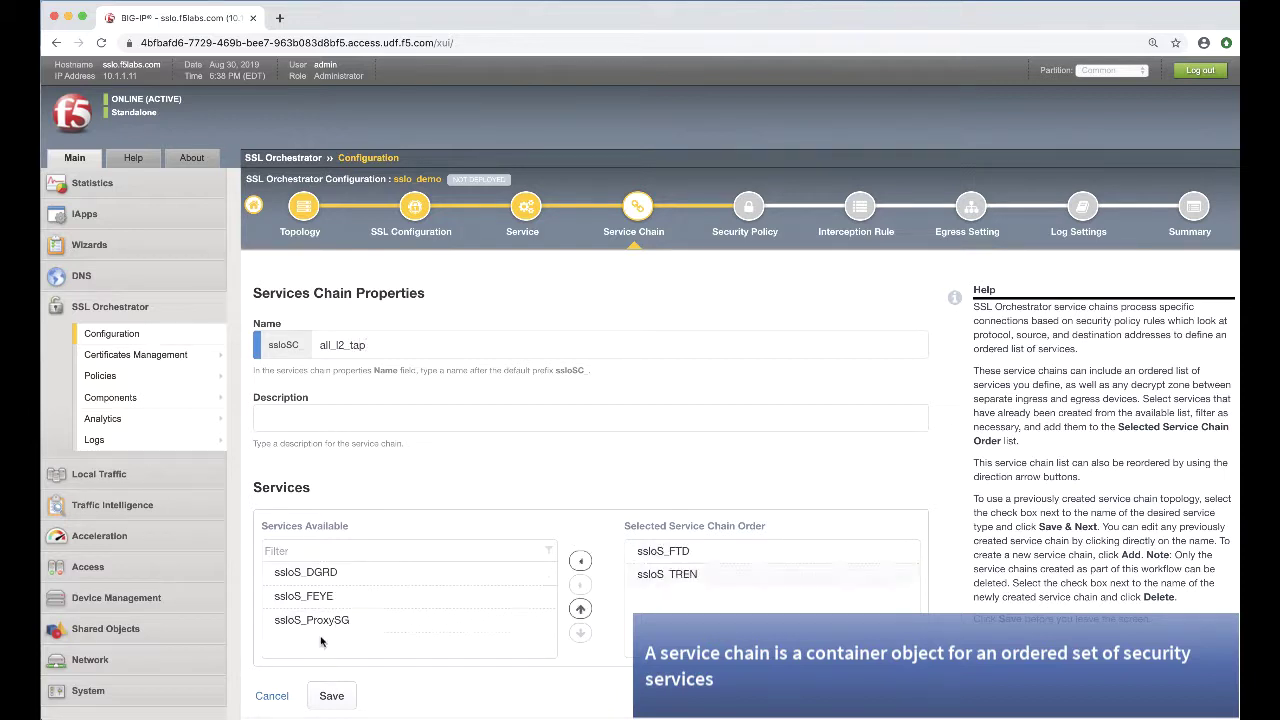
Move ssloS_TREN up ahead of ssloS_FTD, then save the chain and proceed to the security policy
left_click(580, 608)
left_click(335, 695)
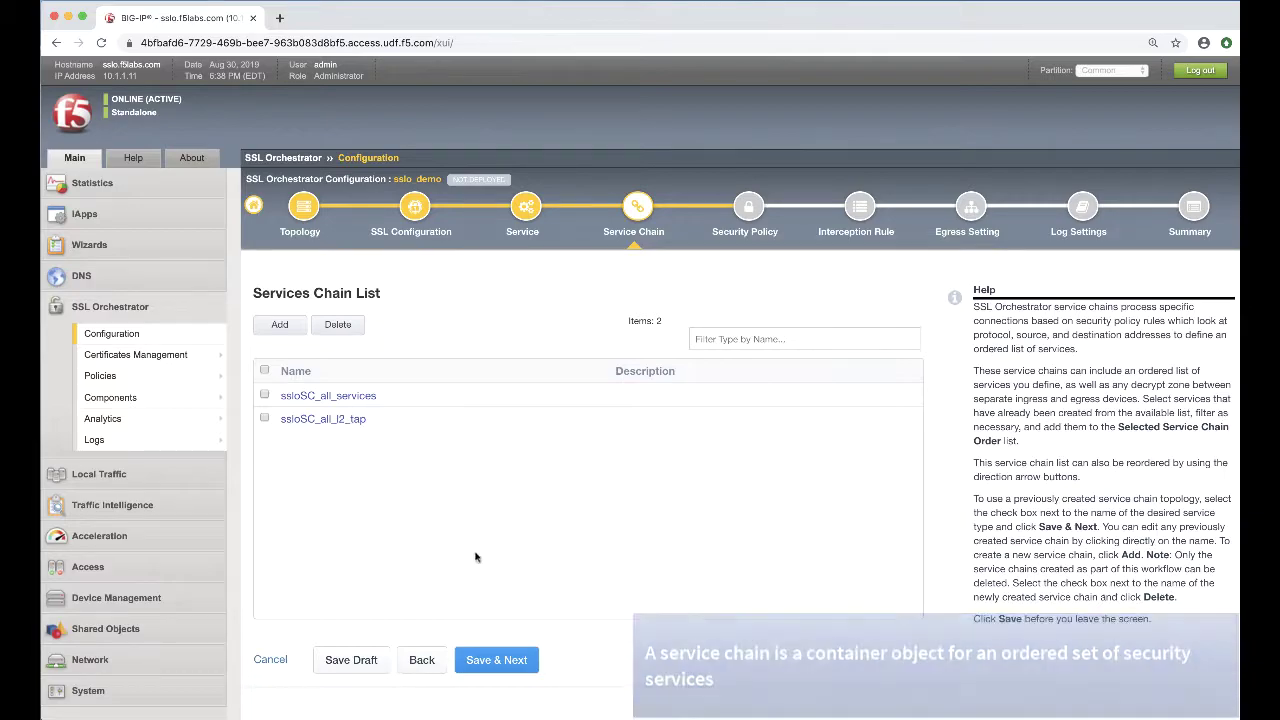
left_click(496, 660)
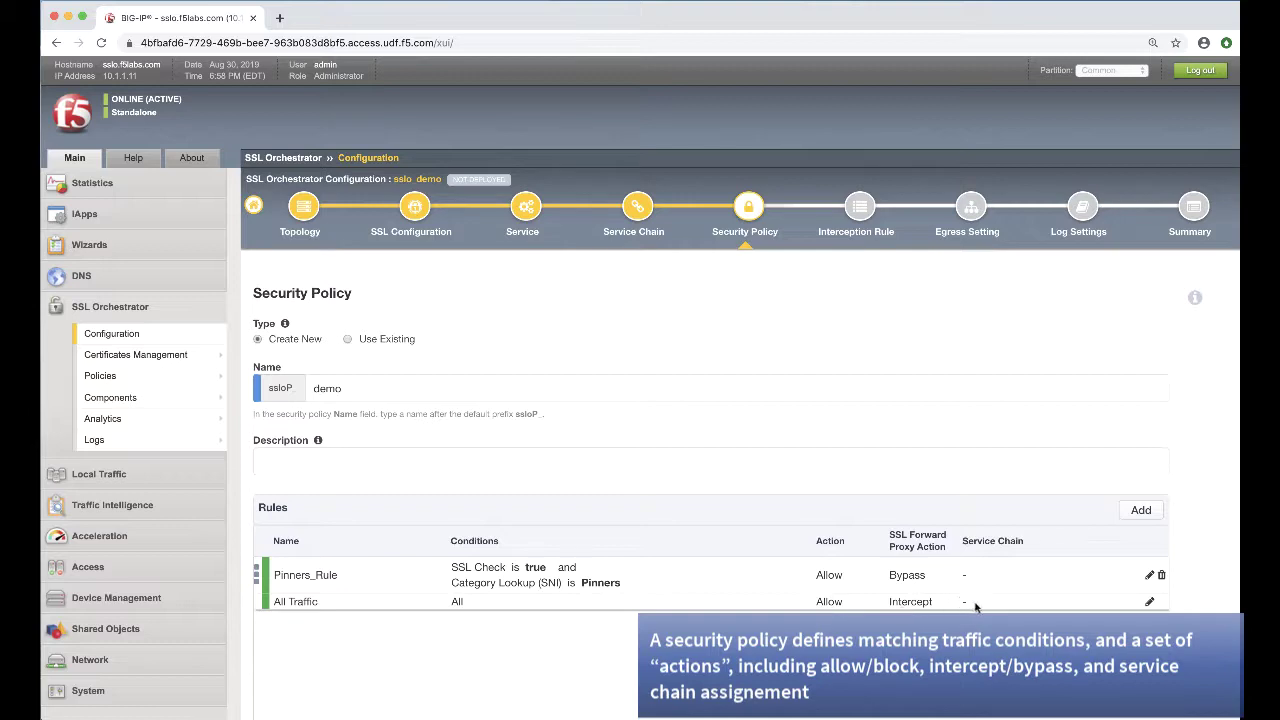
Edit the All Traffic rule of the security policy to use the ssloSC_all_services service chain
left_click(1149, 601)
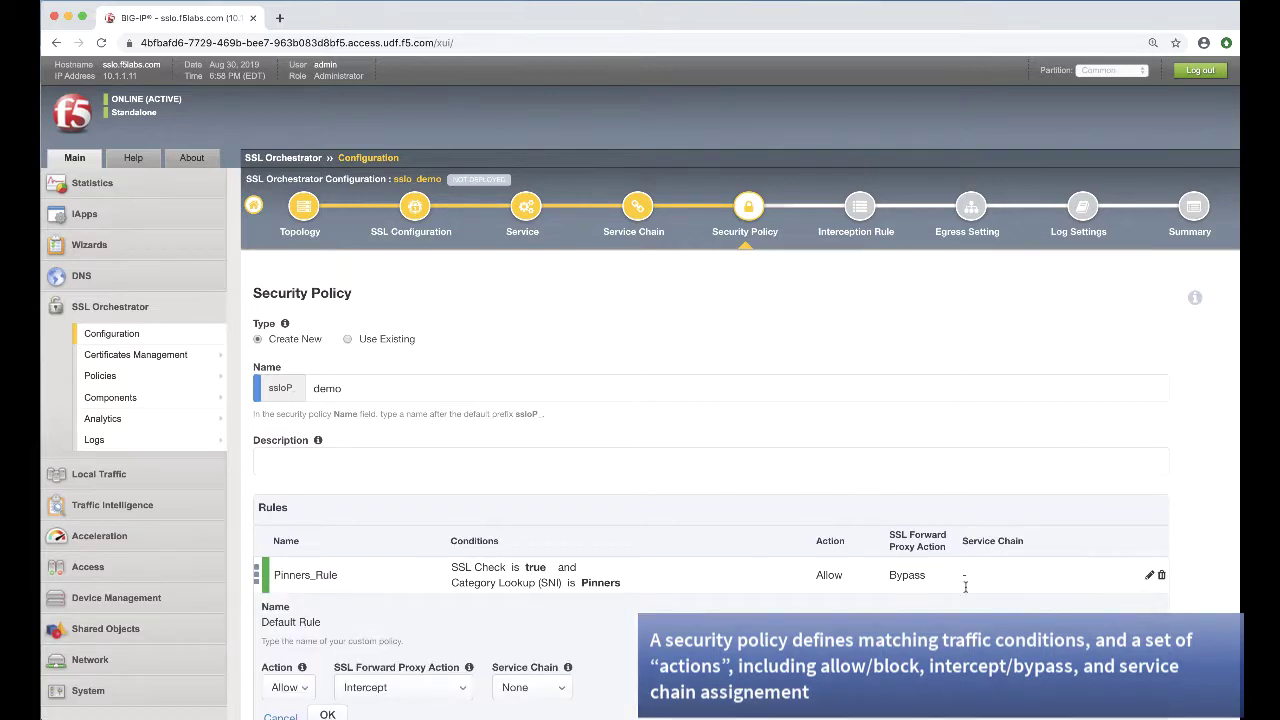
scroll(965, 587, "down", 3)
left_click(555, 492)
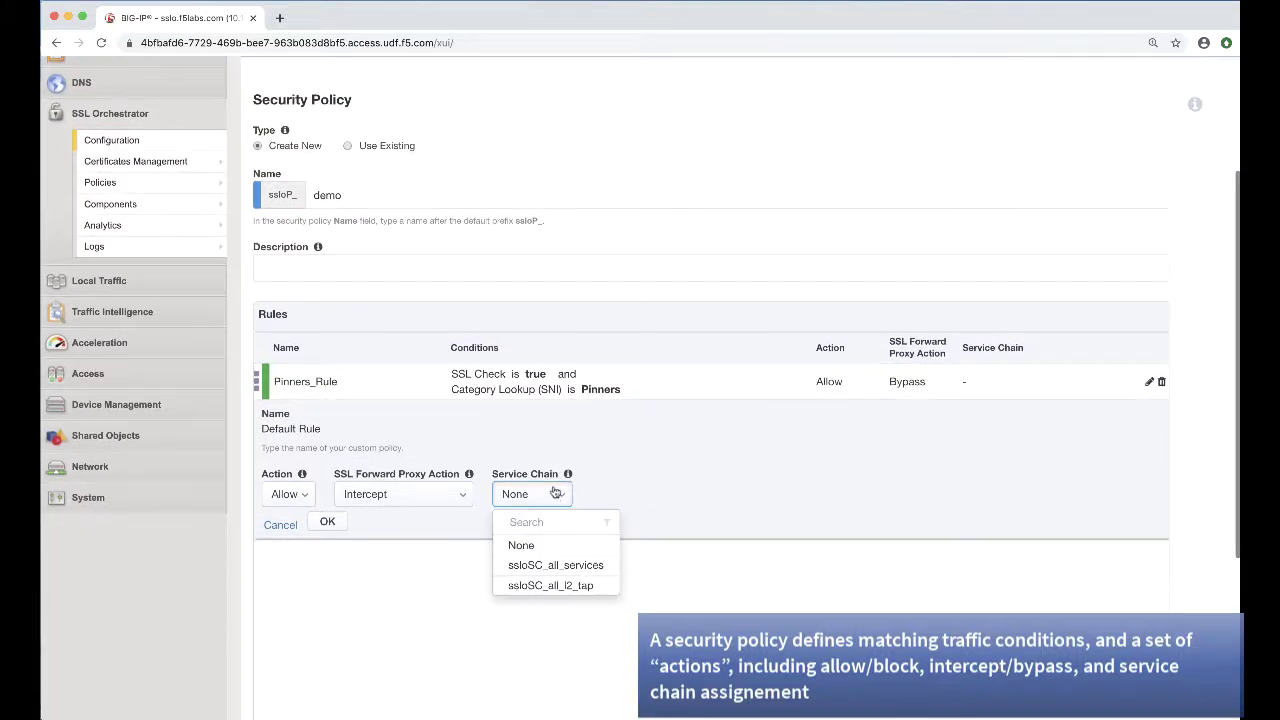
left_click(535, 565)
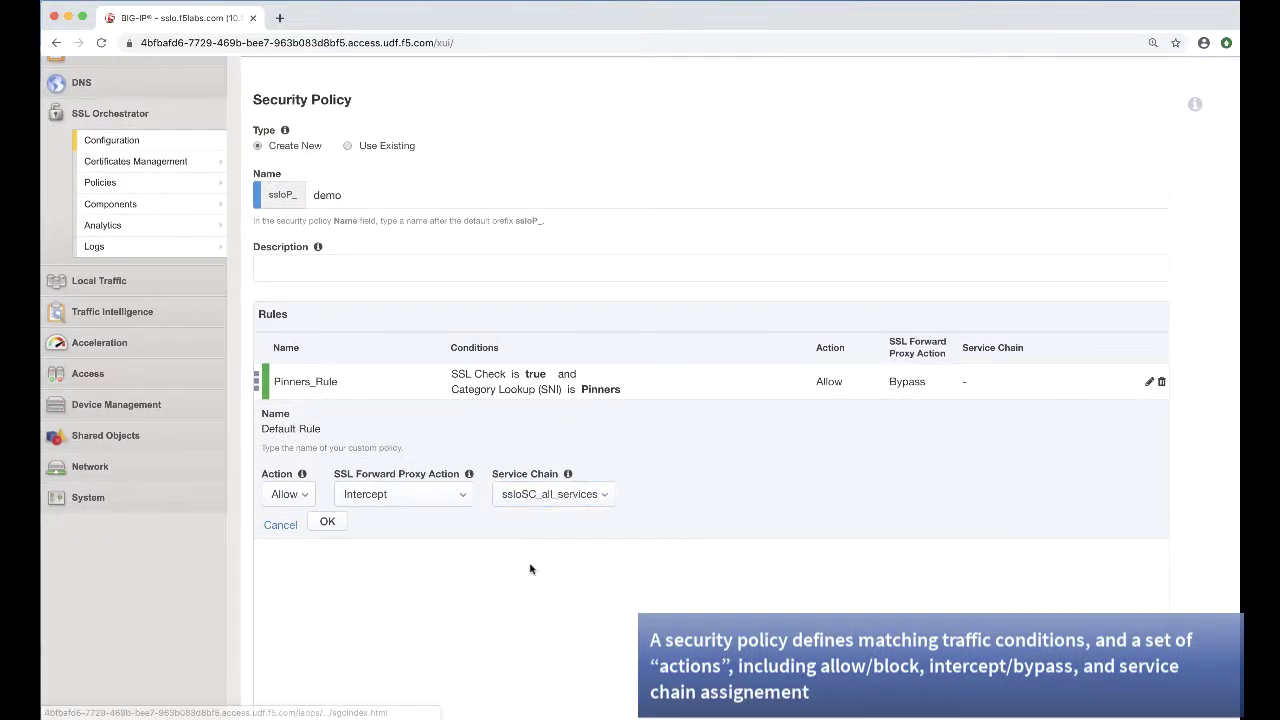
left_click(327, 522)
scroll(331, 524, "up", 3)
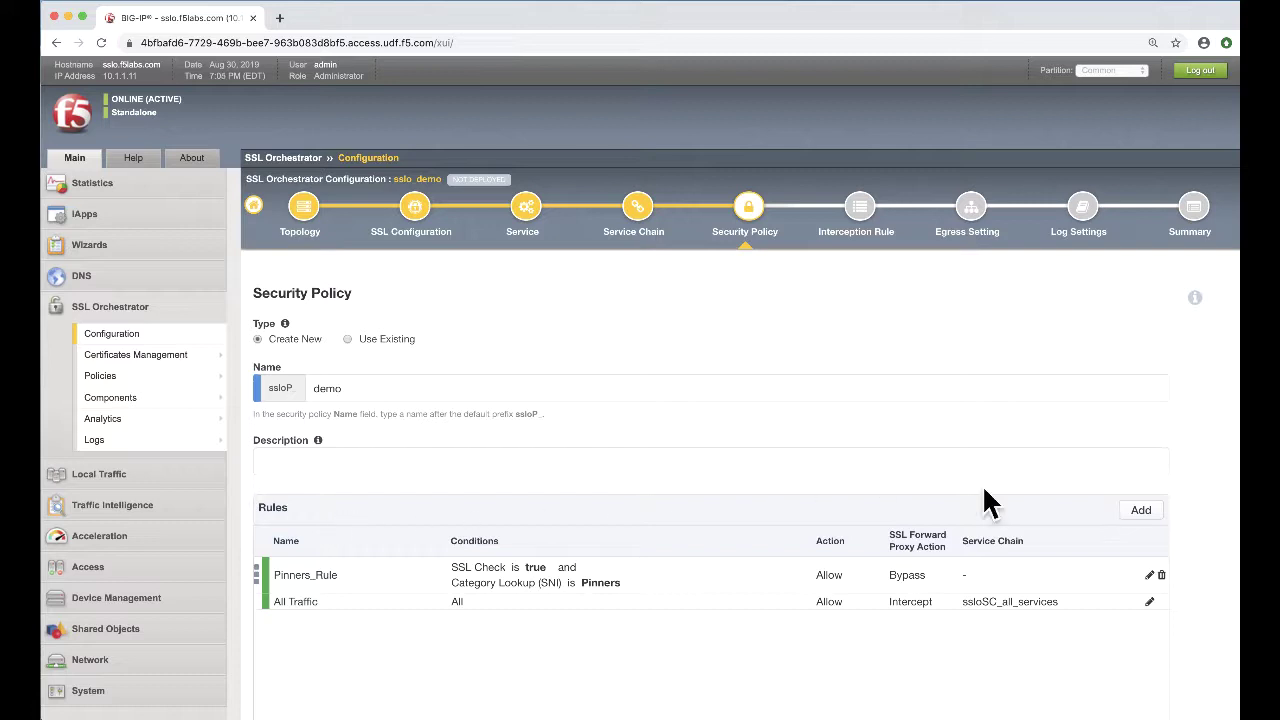
Add a new rule named Finance_Health to the security policy
left_click(1140, 511)
scroll(1123, 514, "down", 3)
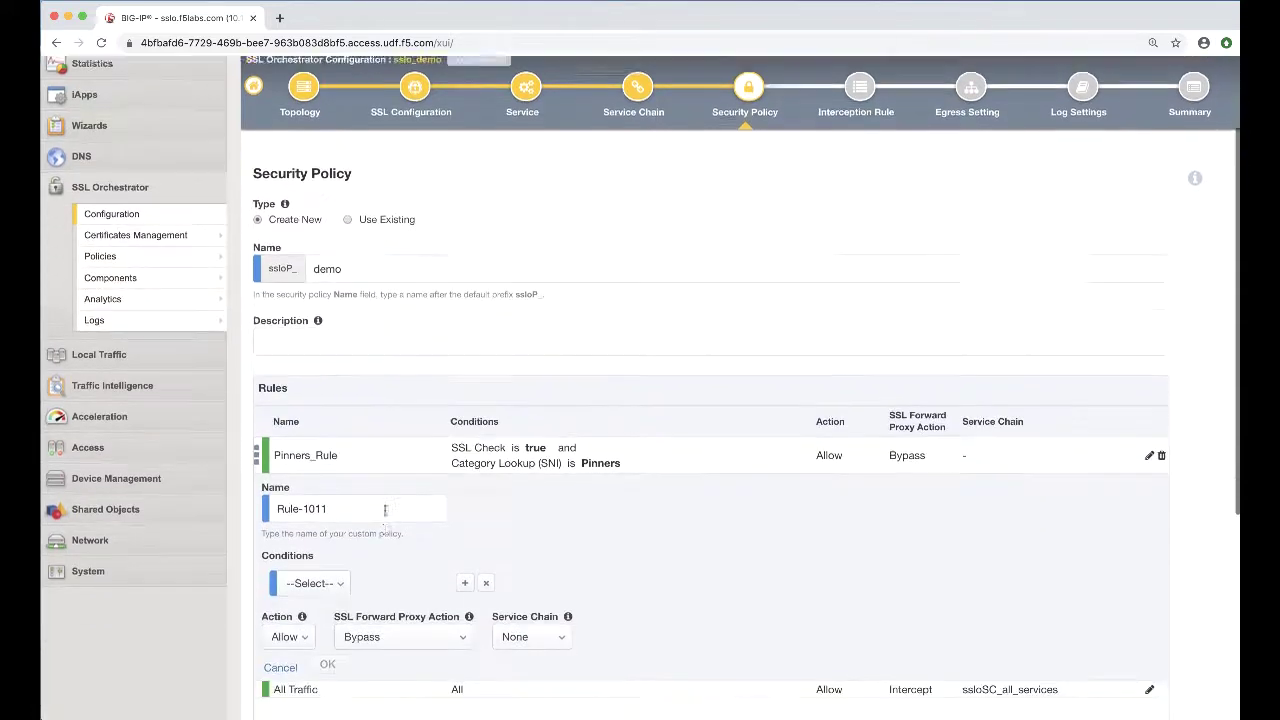
left_click_drag(337, 431, 233, 432)
type("R")
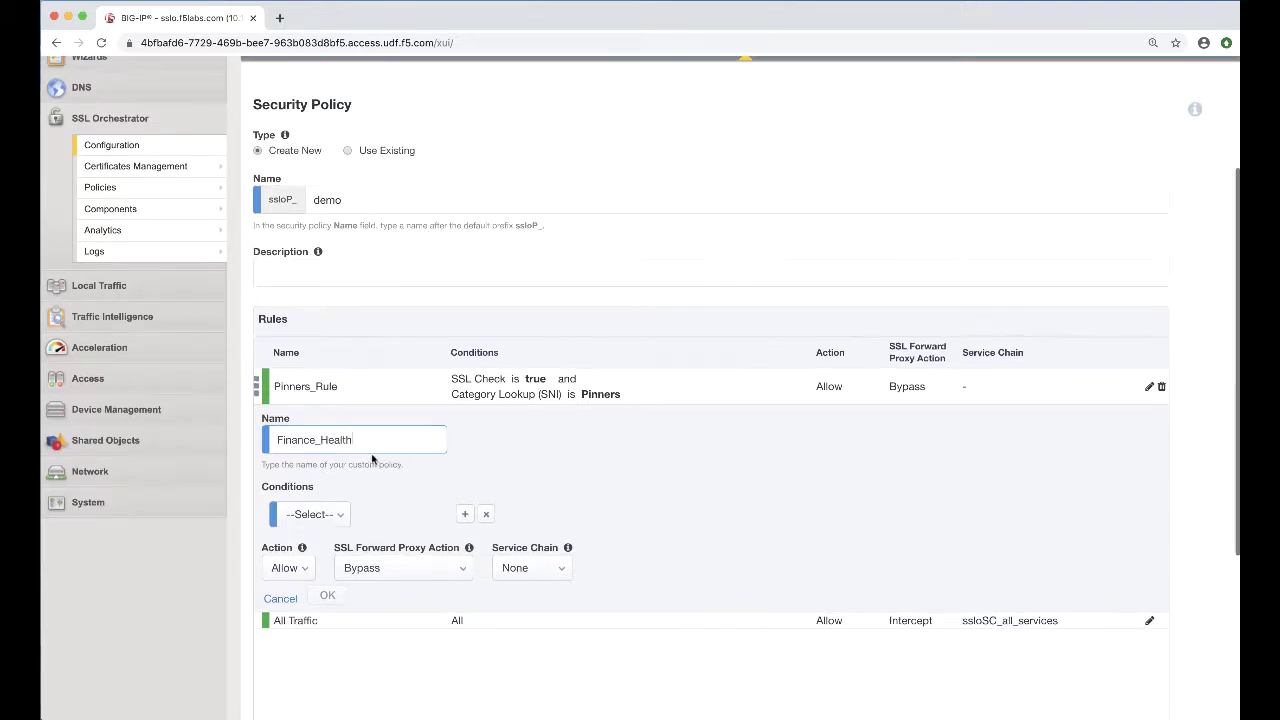
Set the Finance_Health condition to Category Lookup (All) with the categories Financial Data and Services and Health and Medicine
scroll(330, 420, "down", 3)
left_click(310, 356)
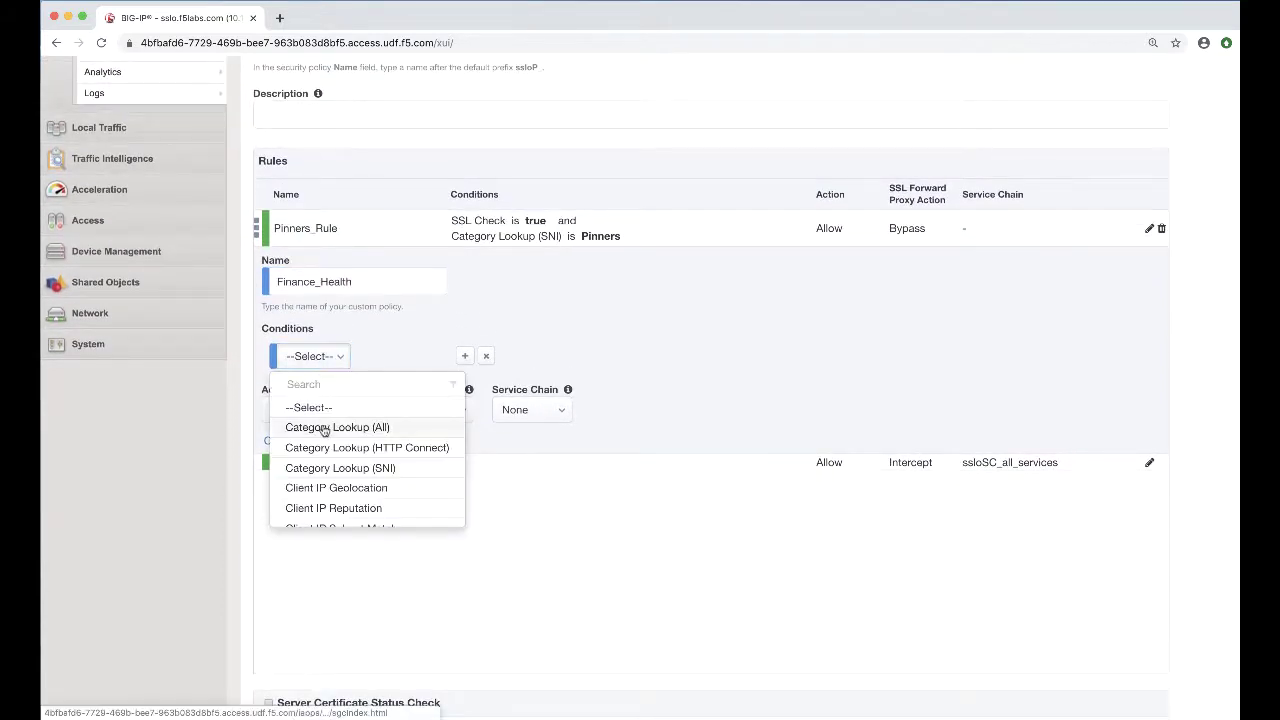
left_click(330, 427)
left_click(547, 358)
type("fin")
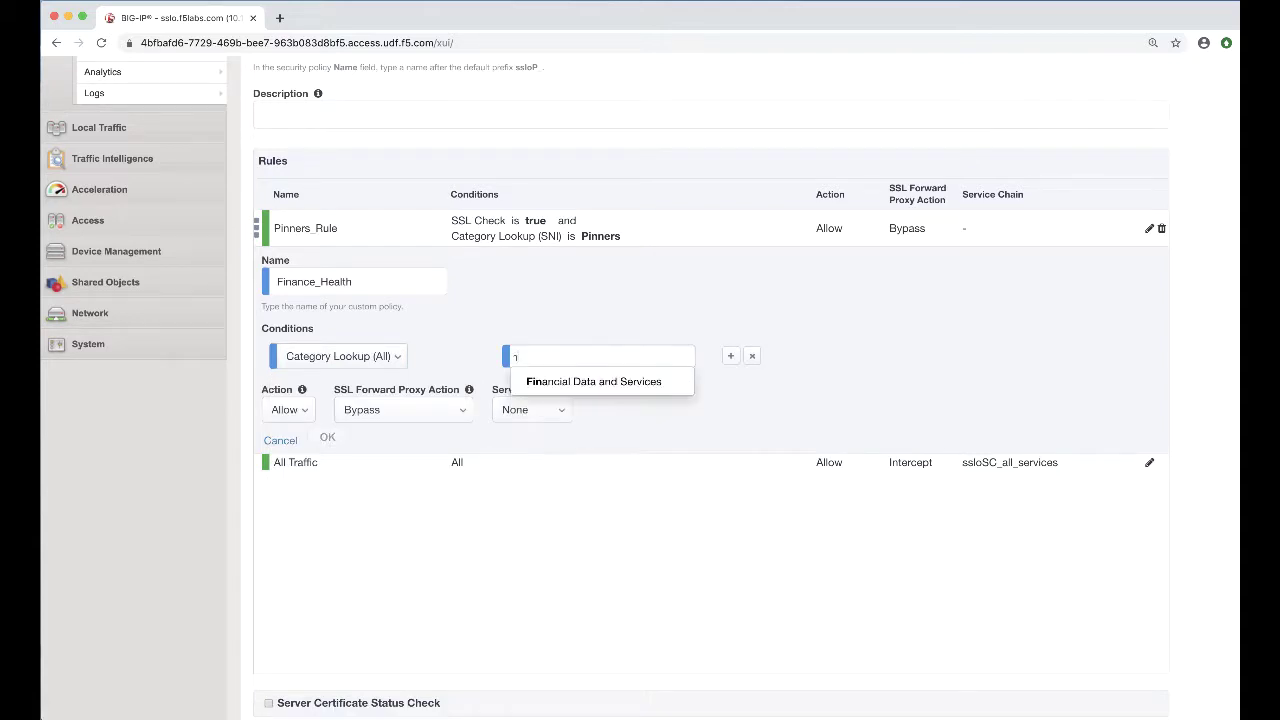
left_click(554, 381)
type("heal")
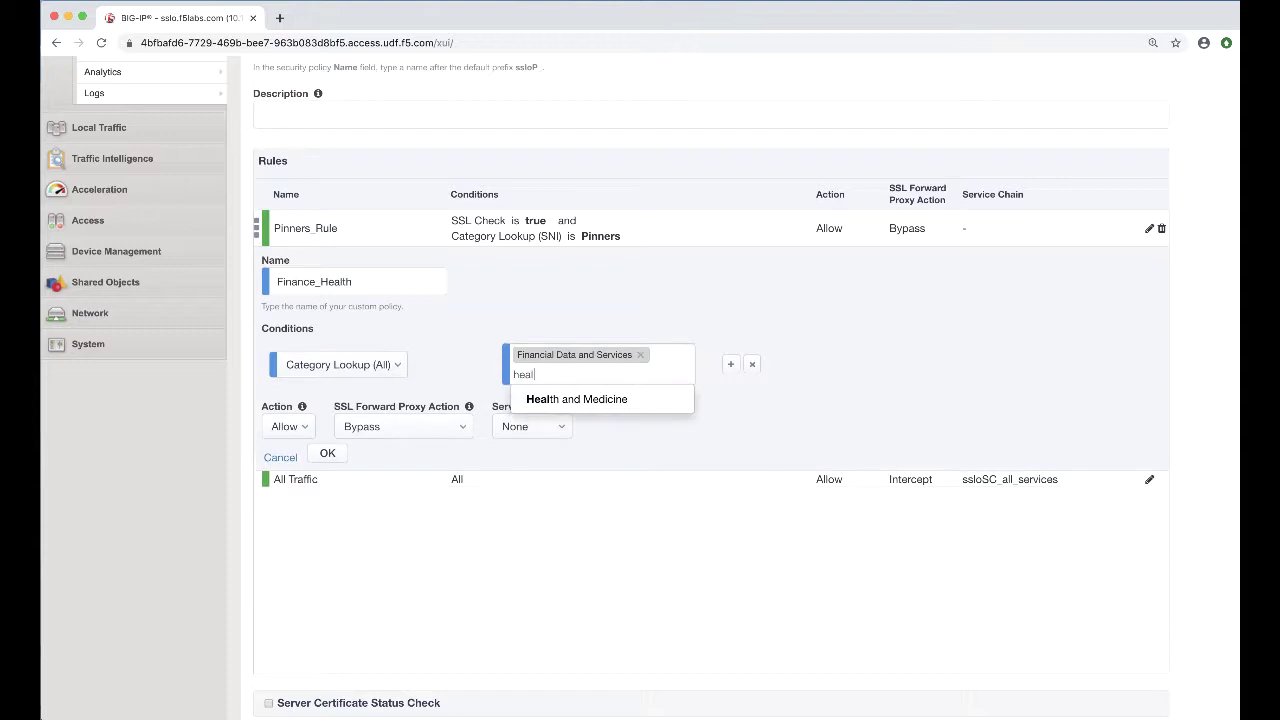
left_click(550, 399)
left_click(811, 388)
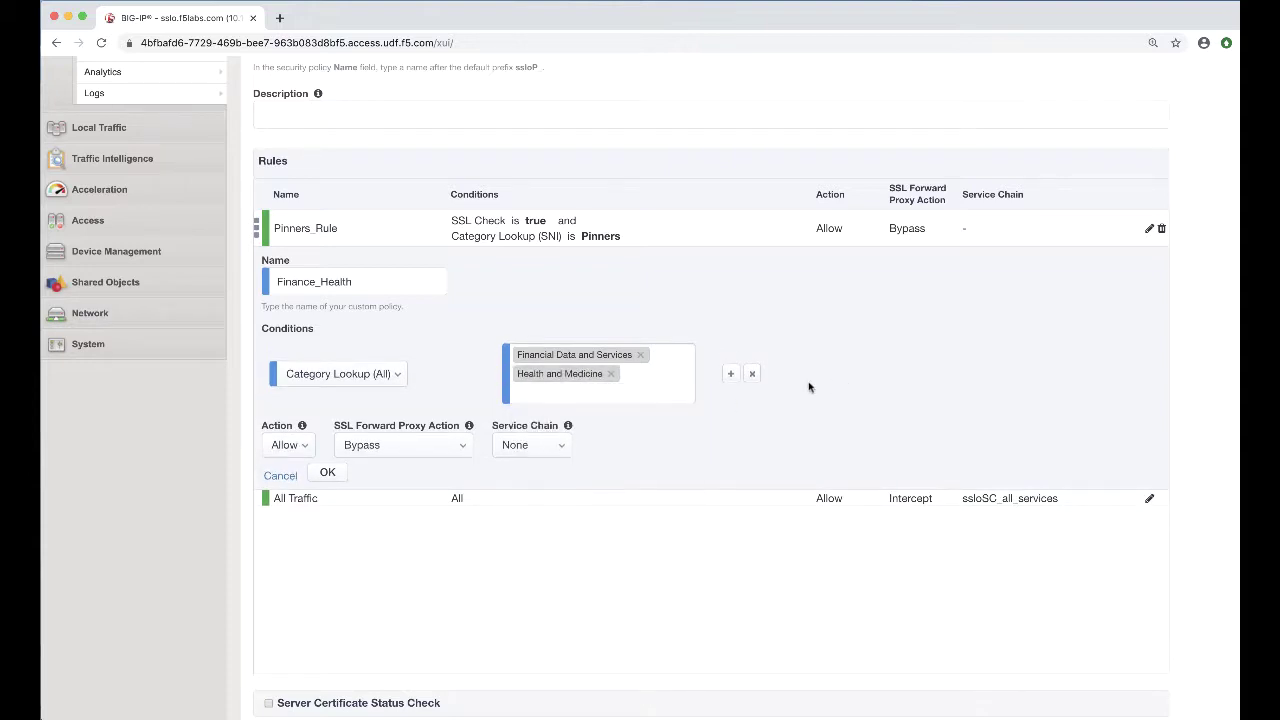
Keep the rule's Allow and Bypass actions, assign the ssloSC_all_l2_tap service chain, and confirm the rule
left_click(310, 444)
left_click(310, 444)
left_click(398, 447)
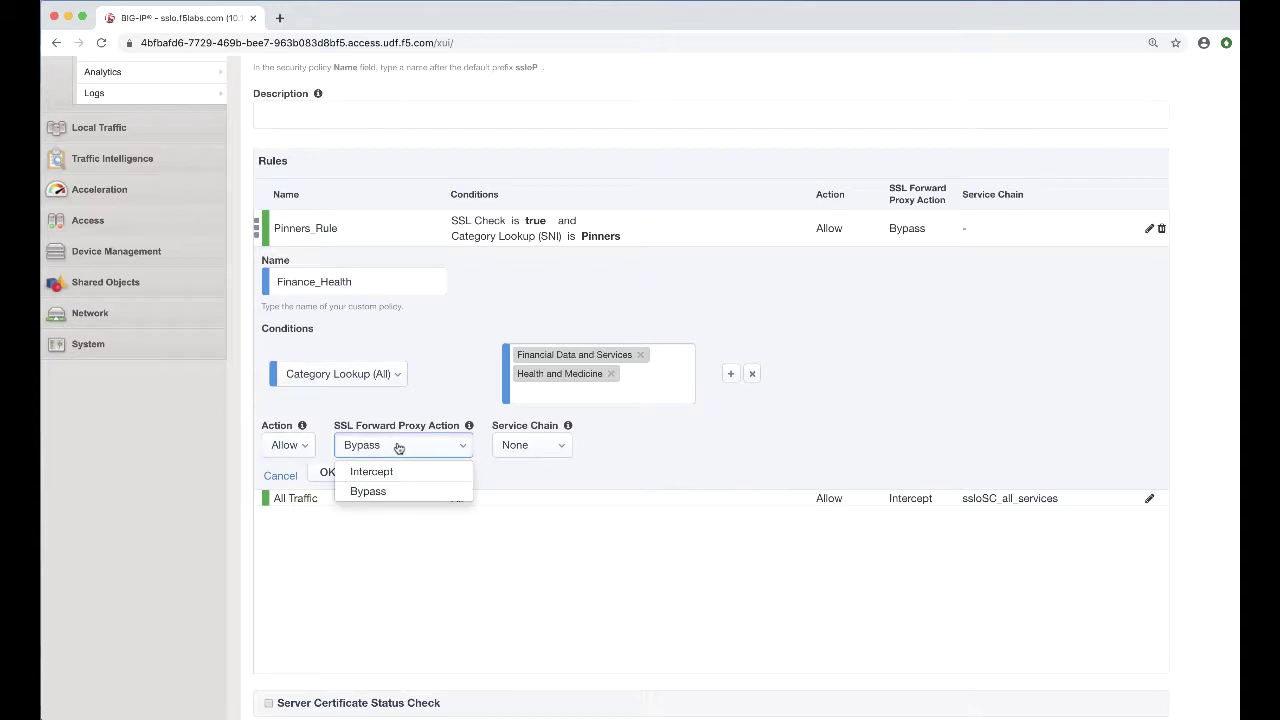
left_click(398, 447)
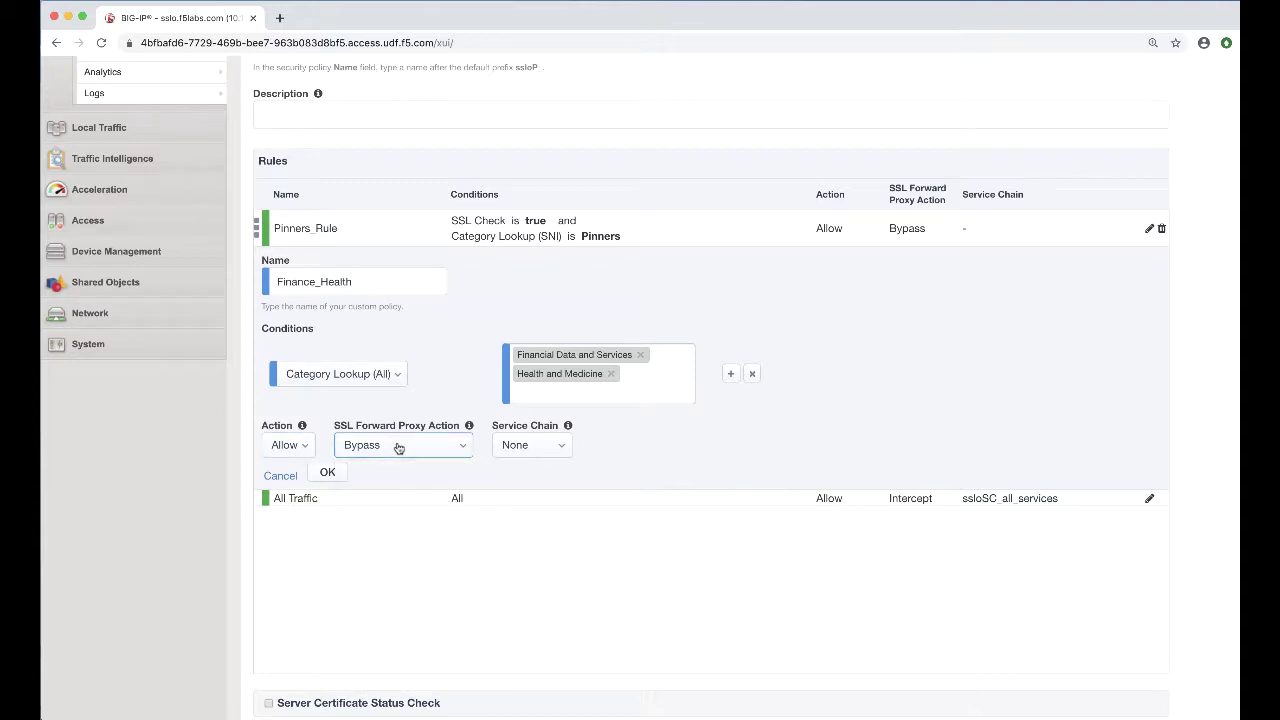
left_click(518, 447)
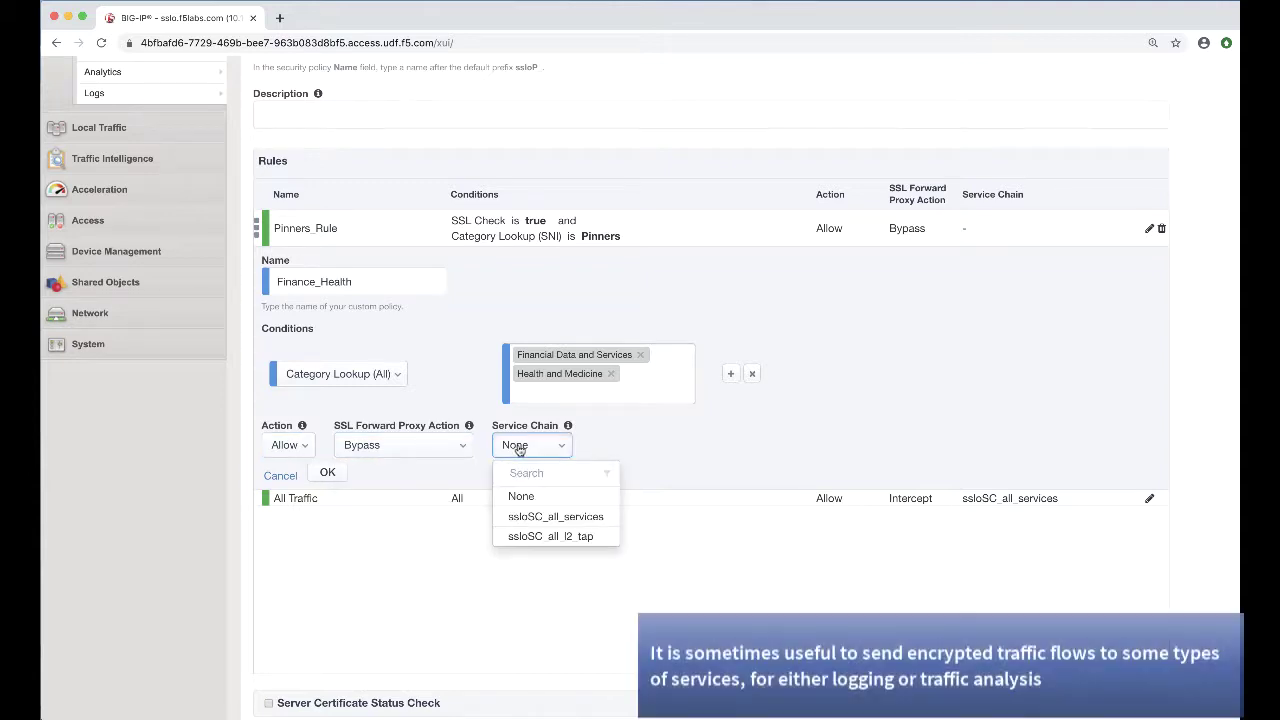
left_click(536, 536)
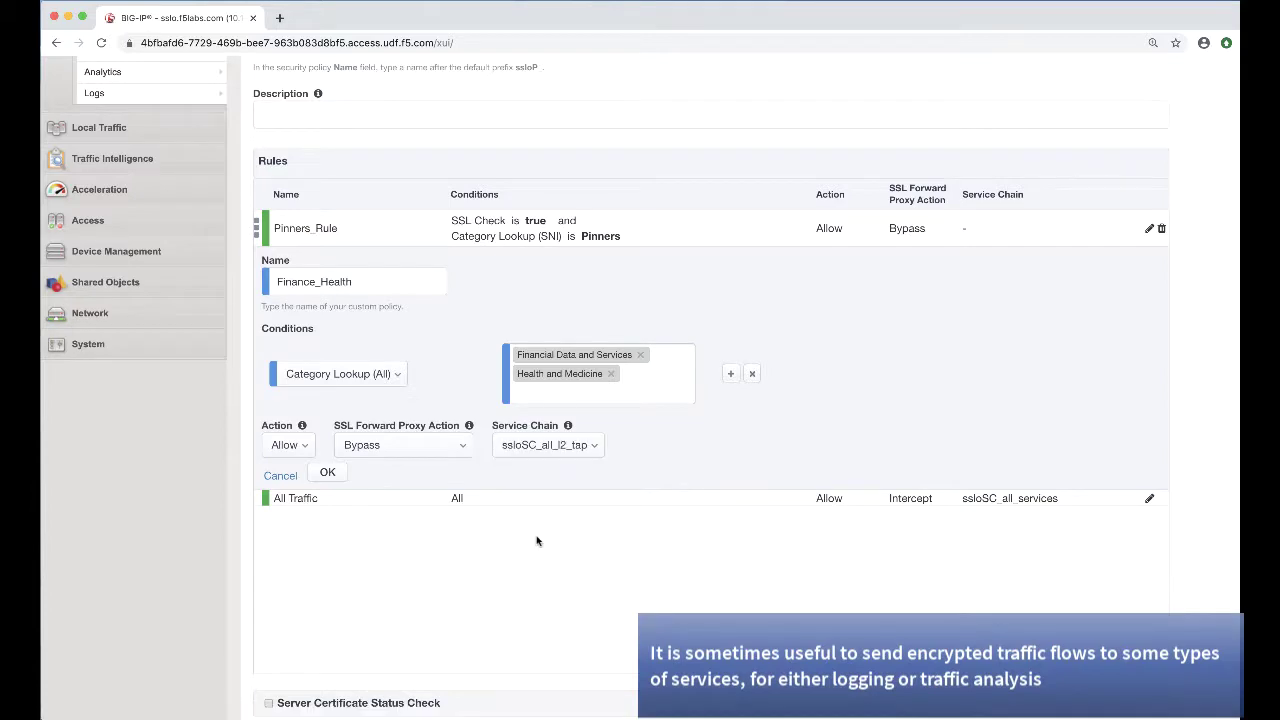
left_click(328, 473)
scroll(337, 480, "up", 3)
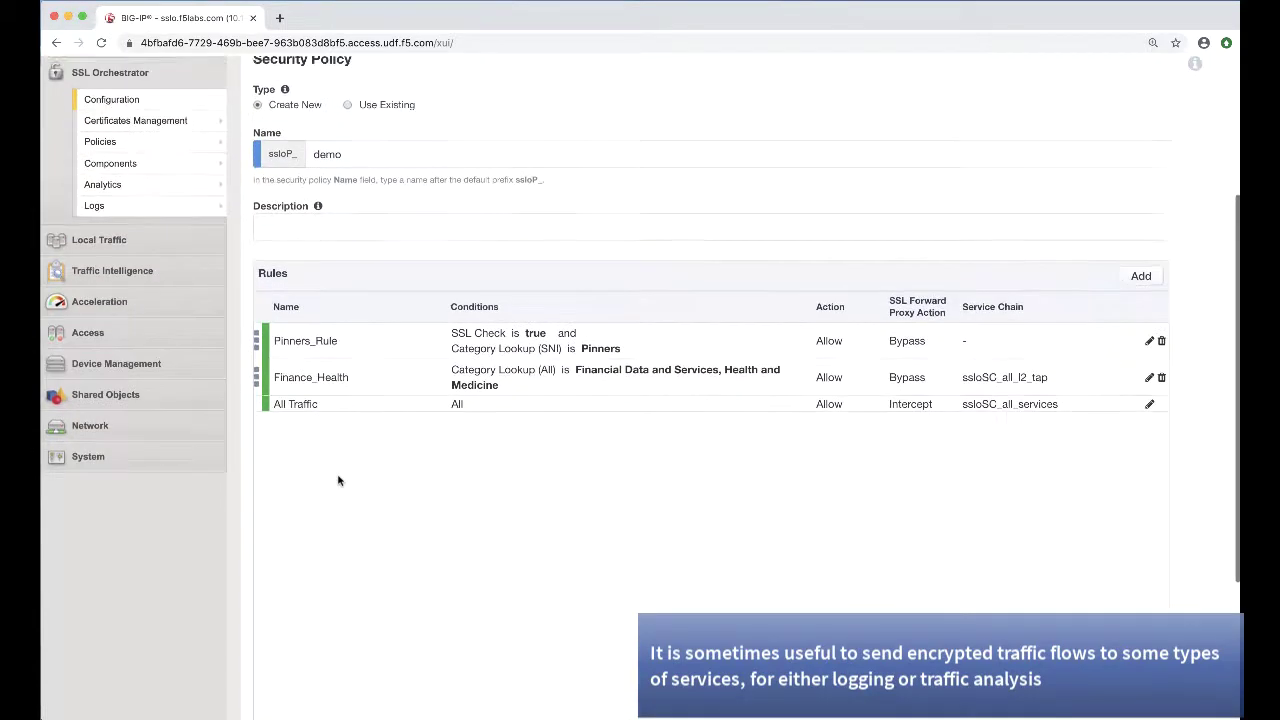
scroll(338, 481, "up", 3)
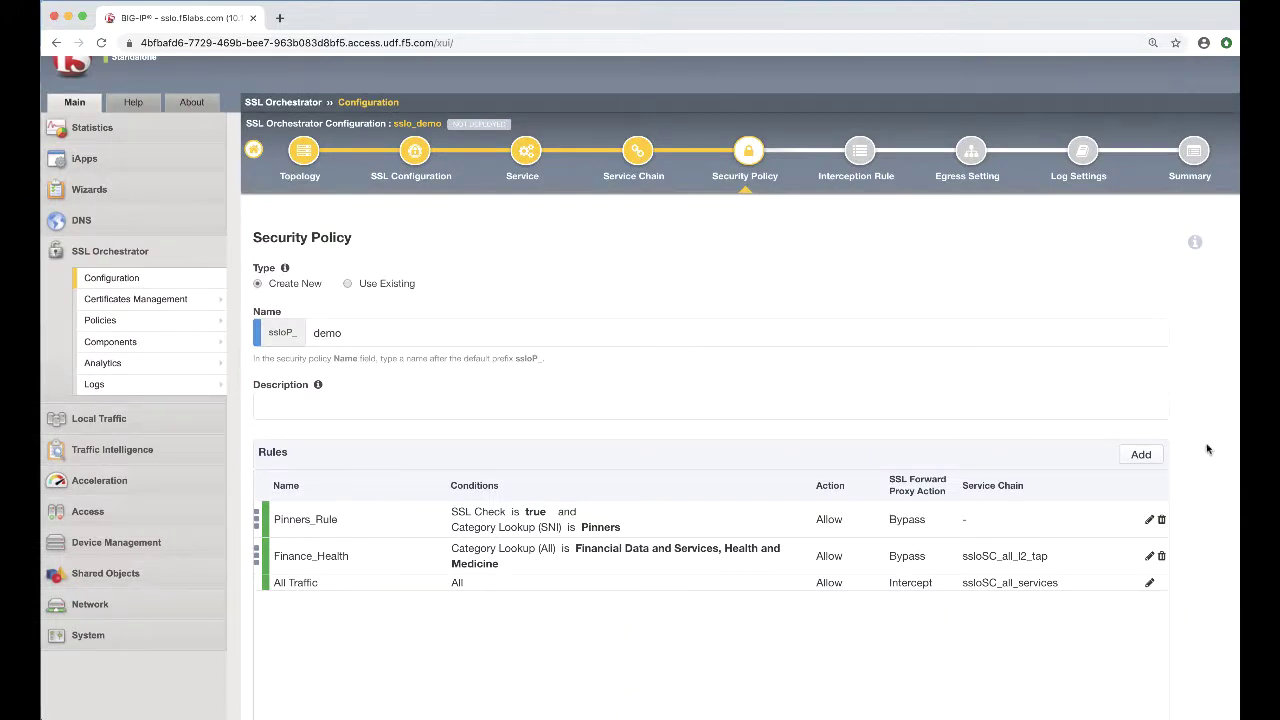
Start another security policy rule, look through the available condition types, and cancel the rule
left_click(1141, 454)
scroll(1074, 437, "down", 5)
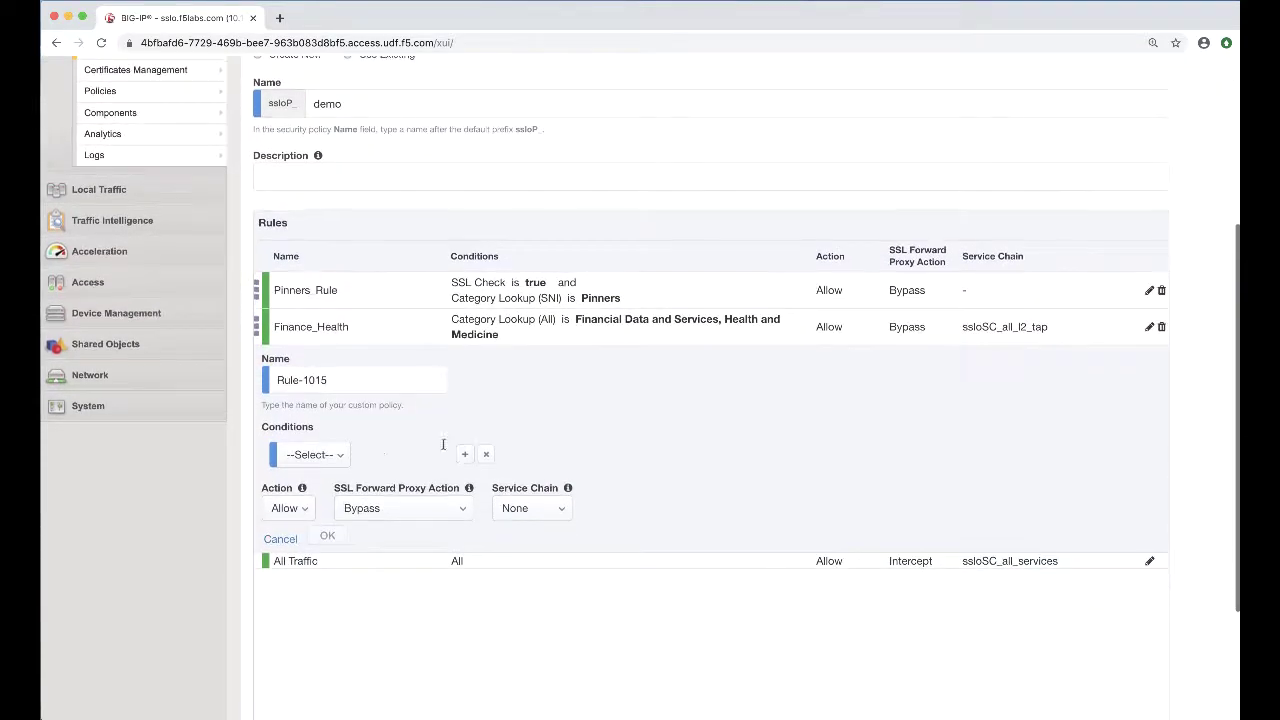
left_click(334, 455)
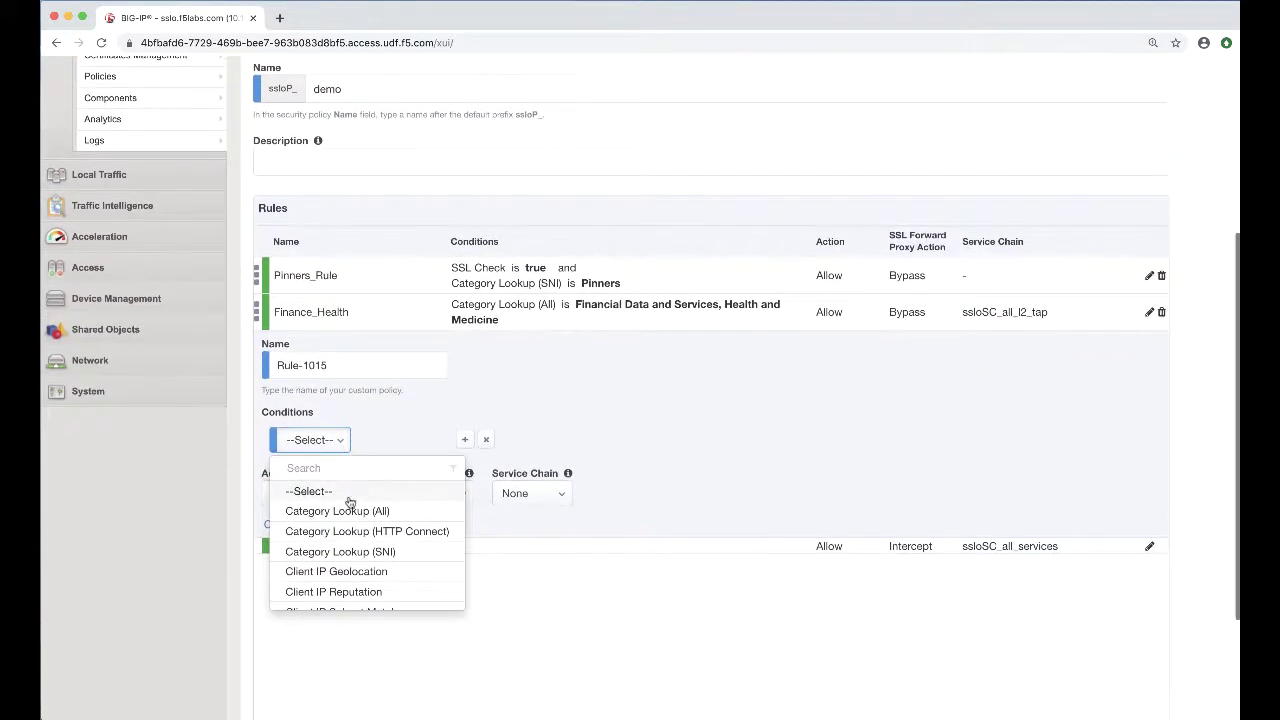
scroll(352, 510, "down", 2)
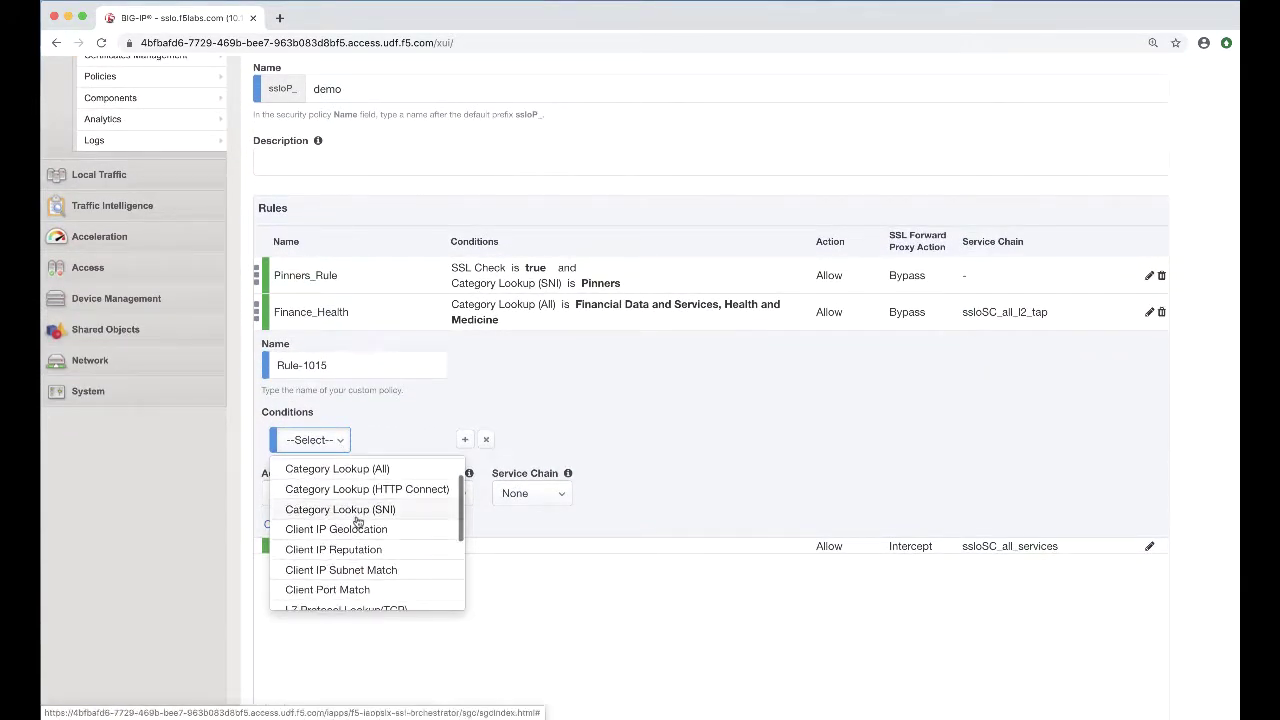
scroll(358, 522, "down", 1)
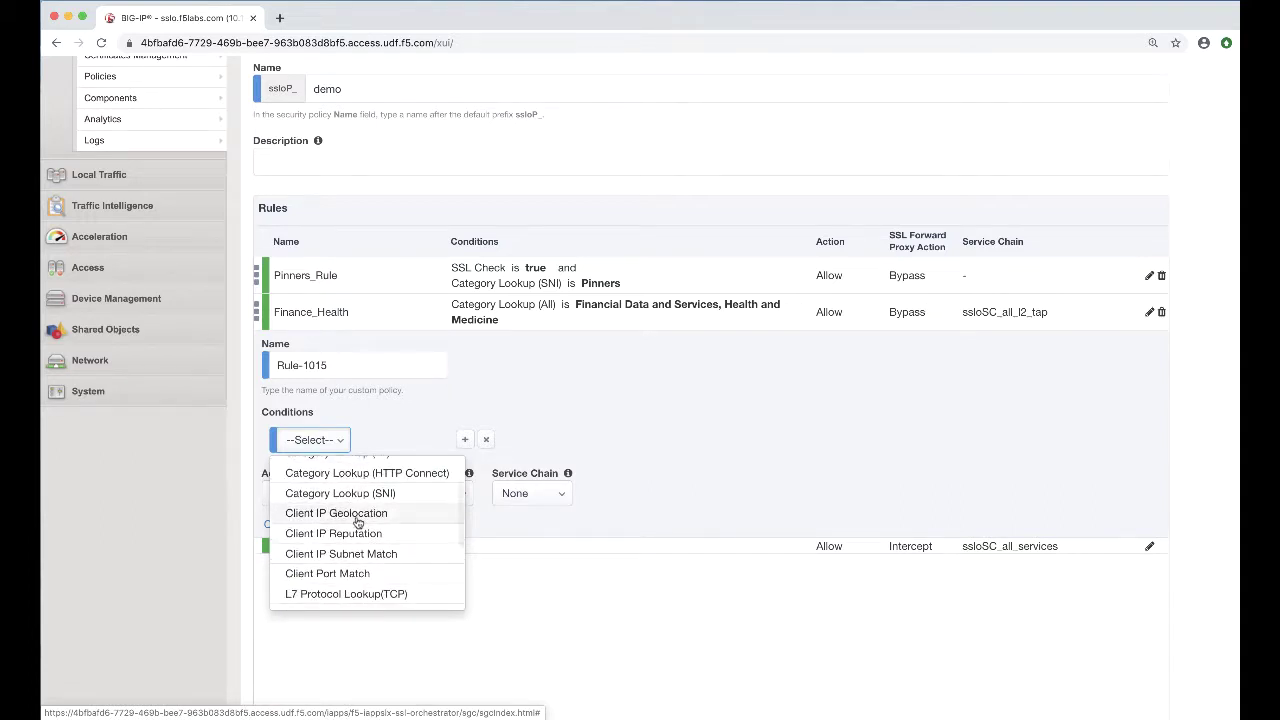
scroll(358, 522, "down", 3)
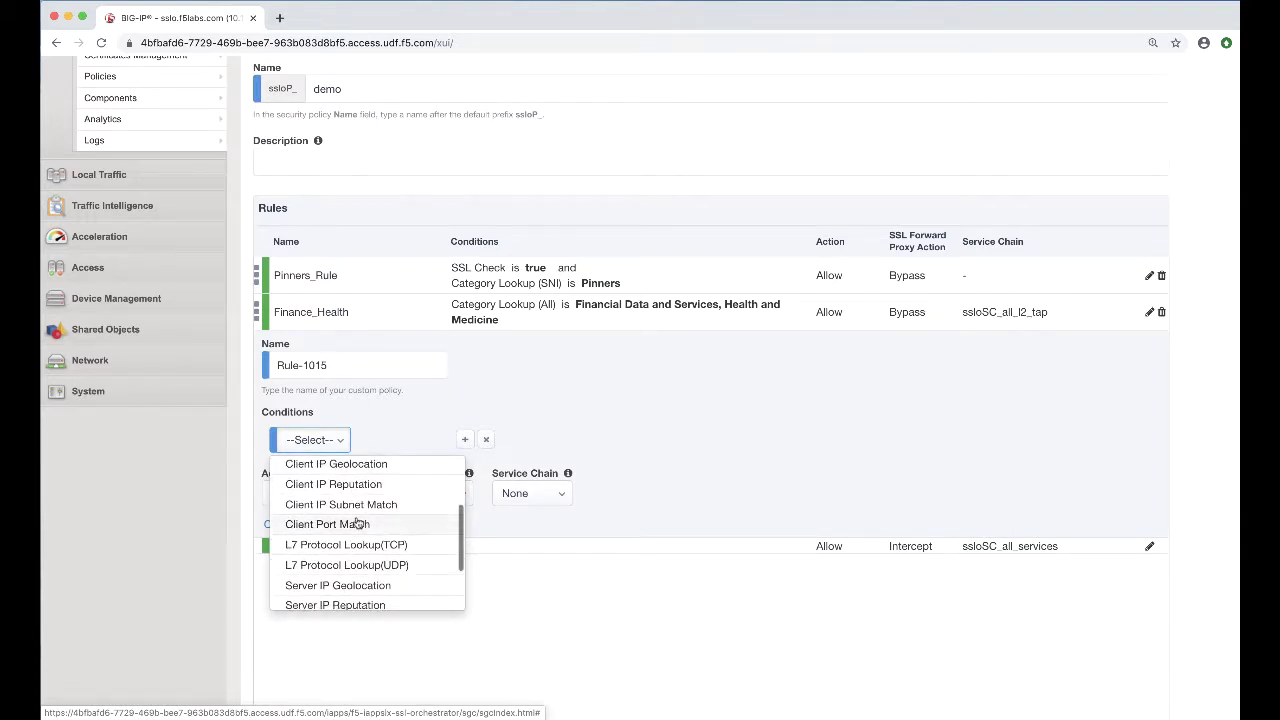
scroll(358, 522, "down", 5)
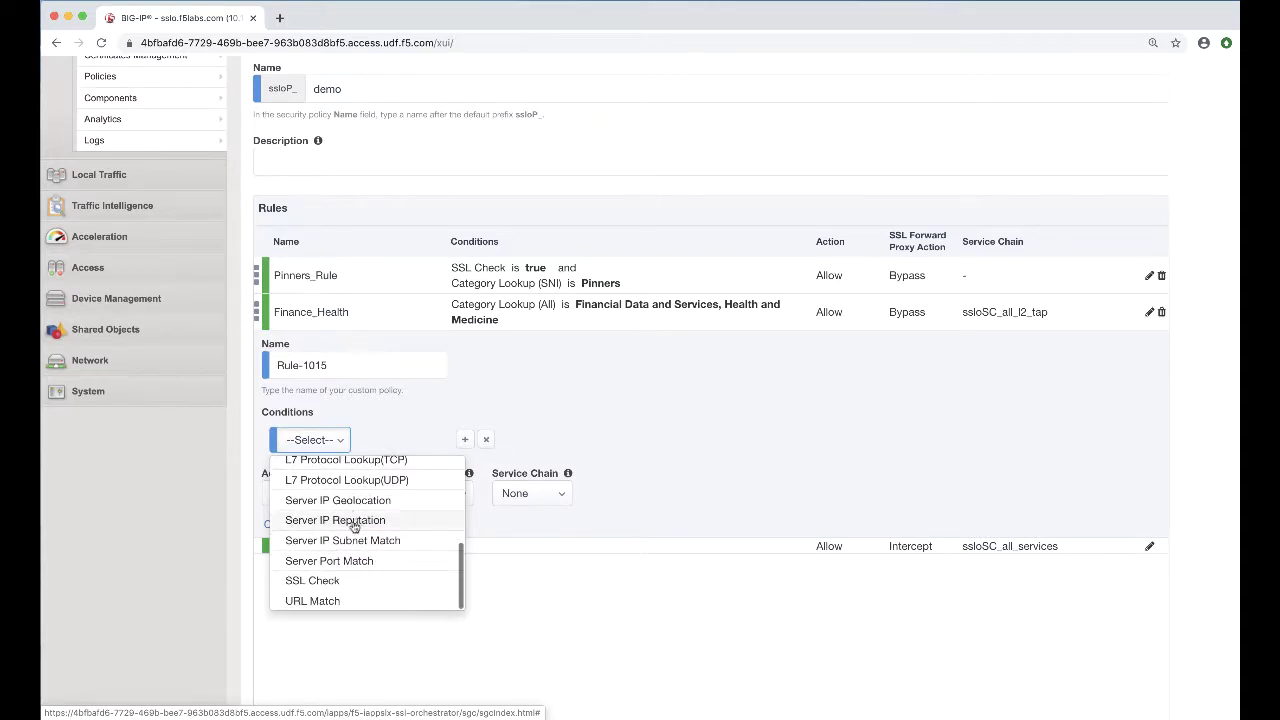
left_click(436, 419)
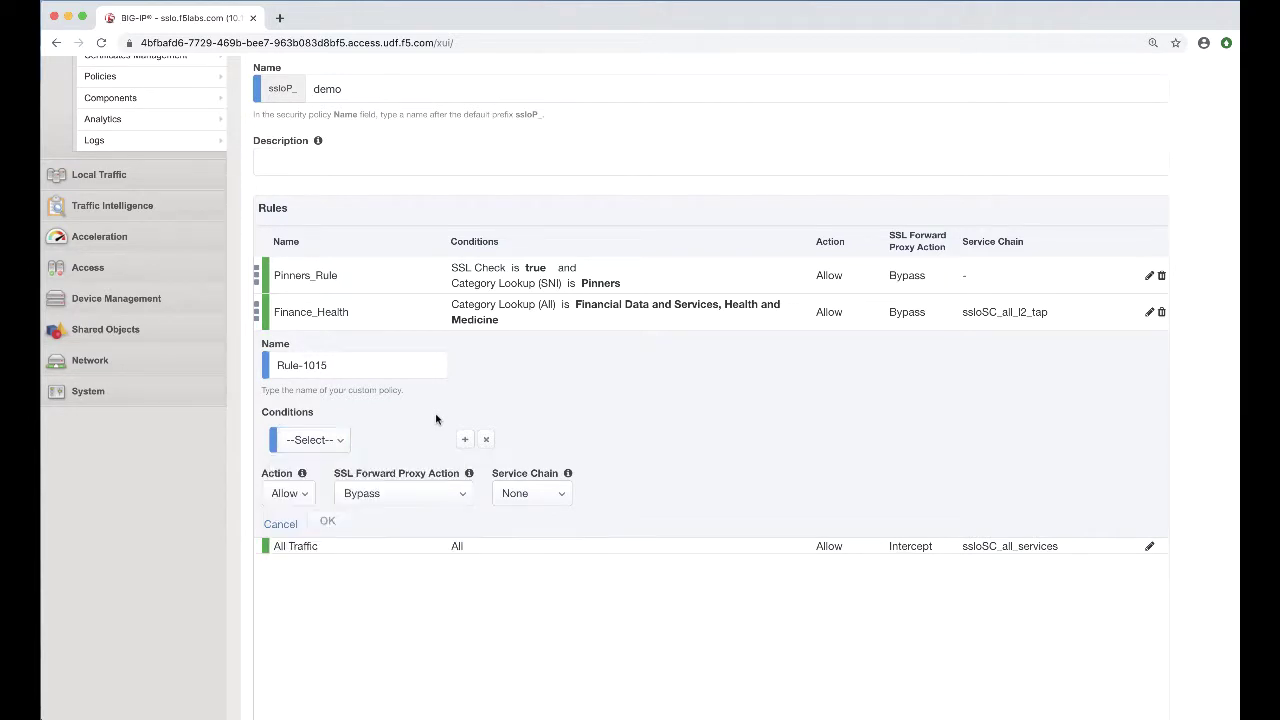
left_click(281, 525)
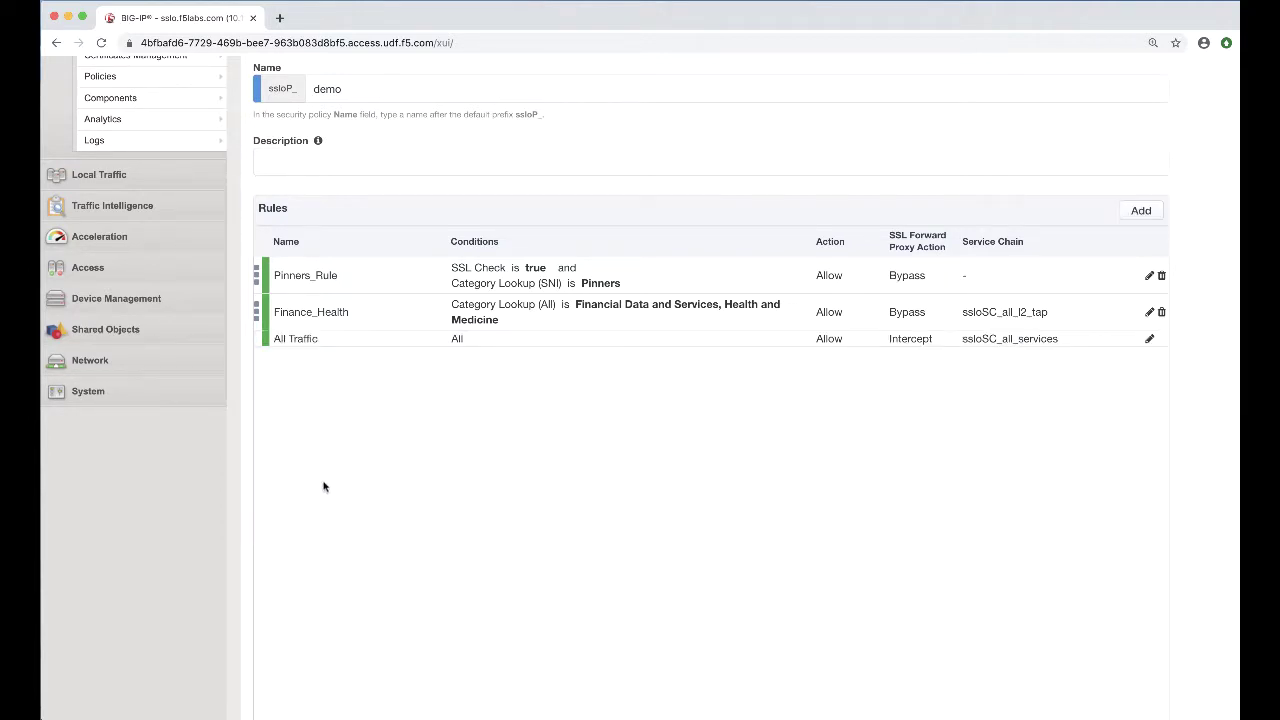
Save the security policy and select /Common/client-vlan as the ingress VLAN of the interception rule
scroll(323, 482, "down", 5)
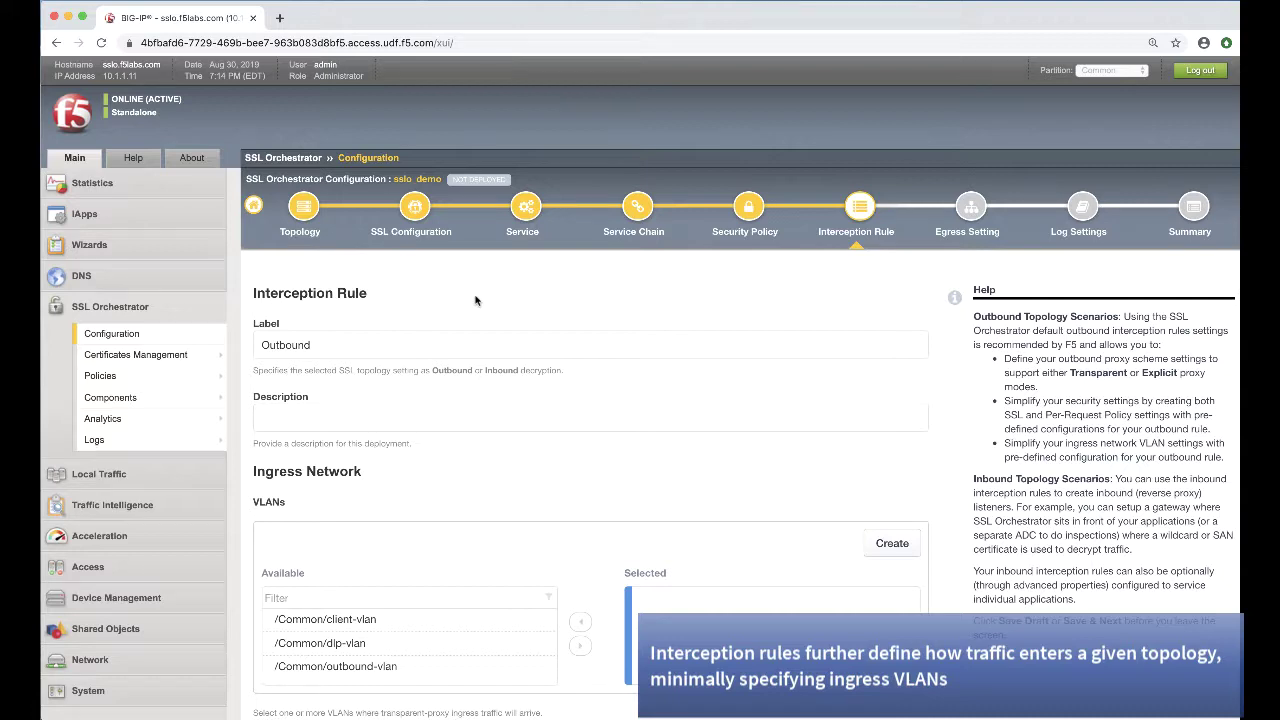
scroll(476, 300, "down", 2)
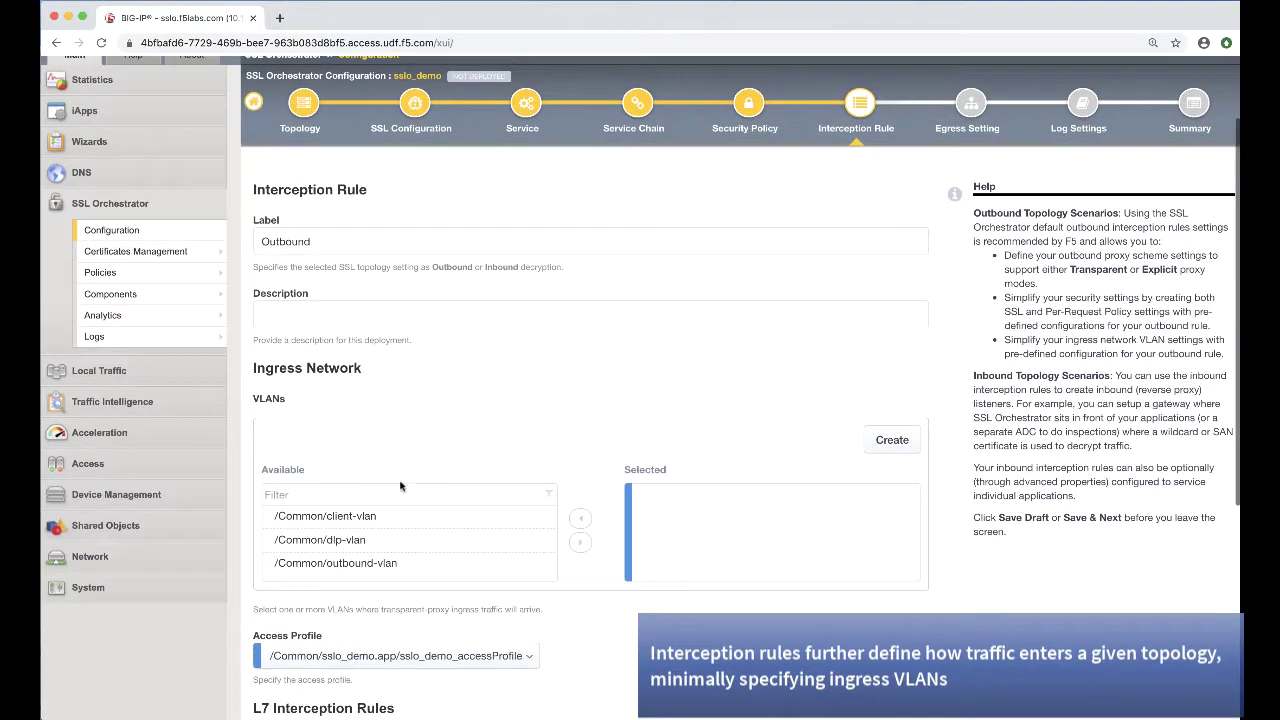
left_click(580, 543)
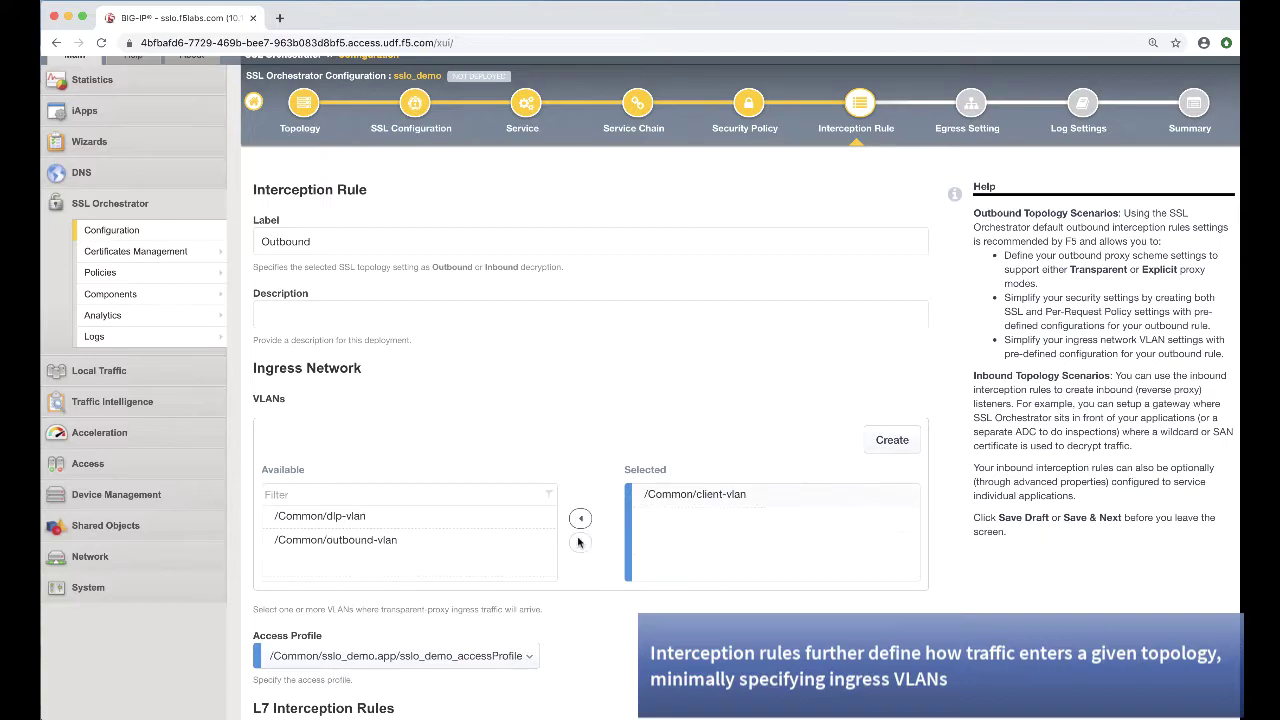
Review the interception rule's access profile and the protocols available for L7 interception
scroll(578, 542, "down", 5)
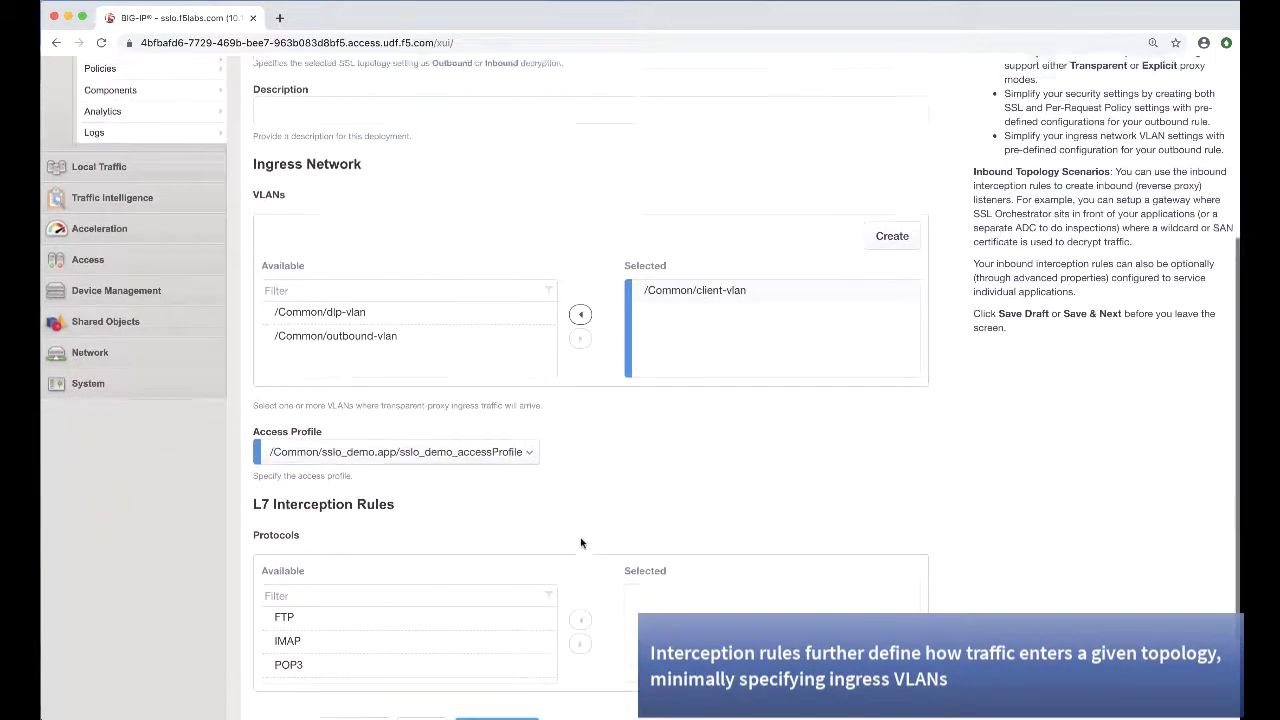
scroll(582, 538, "down", 2)
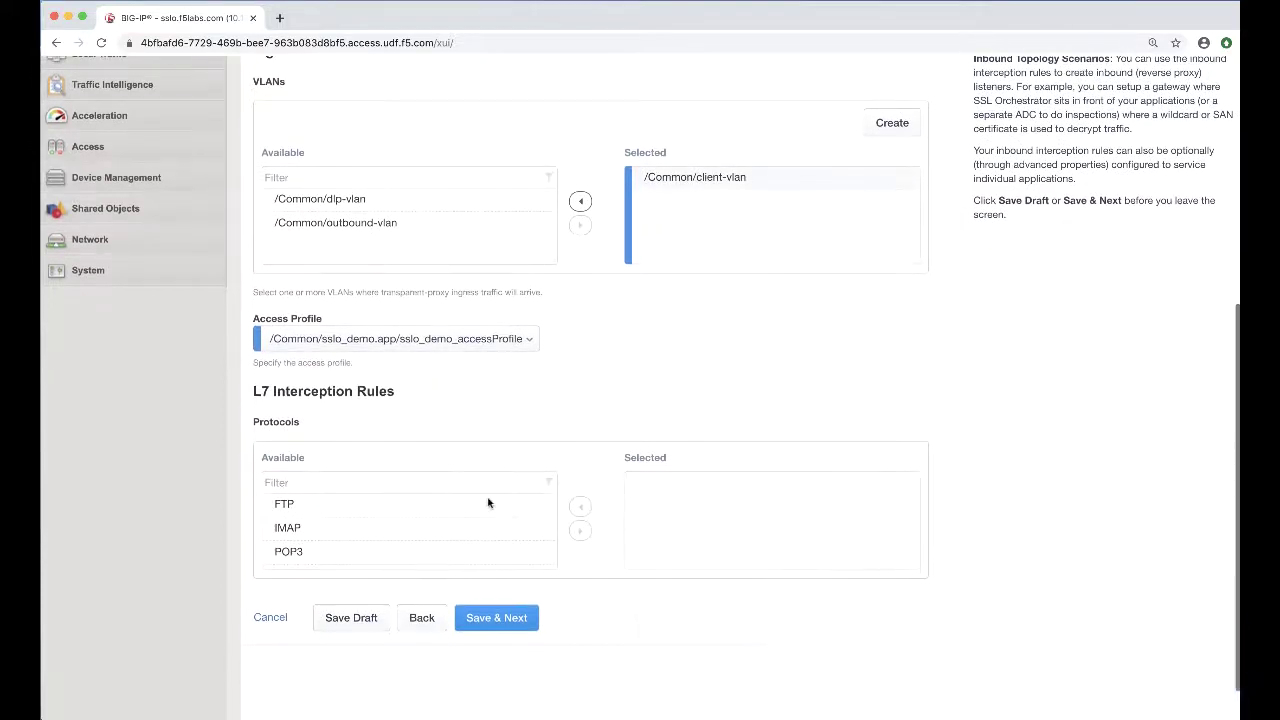
scroll(343, 509, "down", 1)
scroll(343, 509, "up", 1)
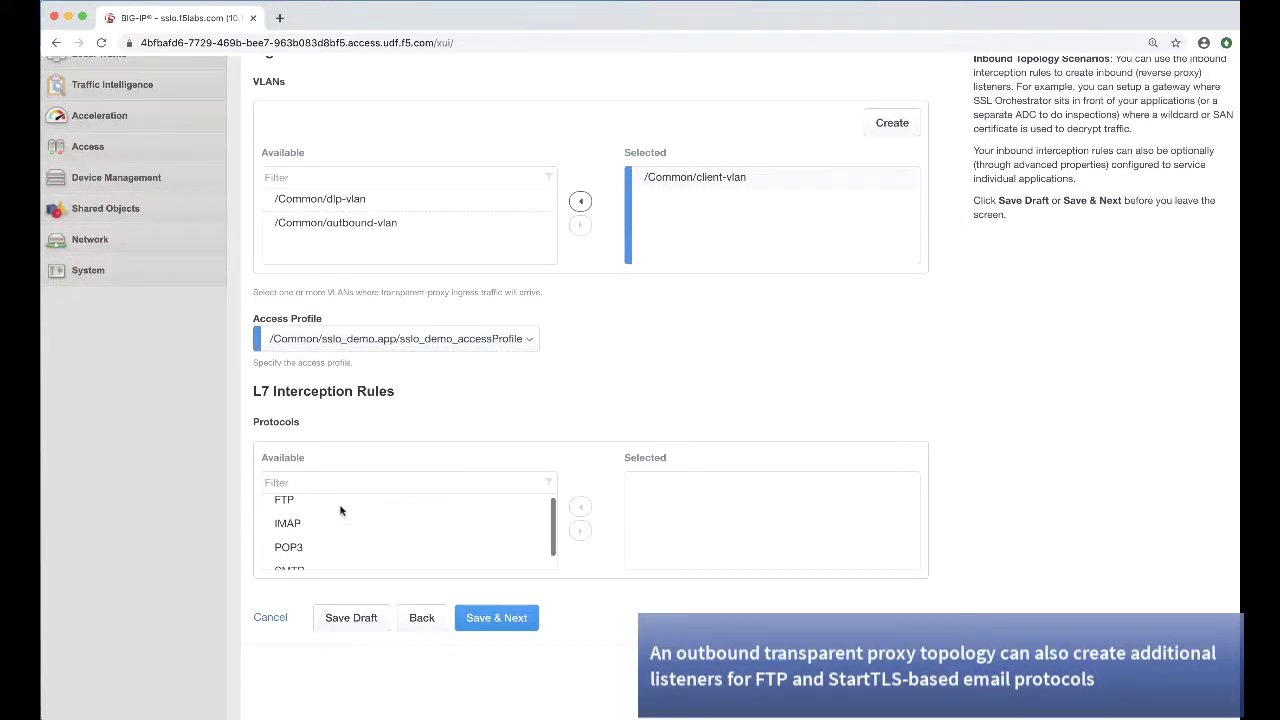
scroll(340, 510, "down", 1)
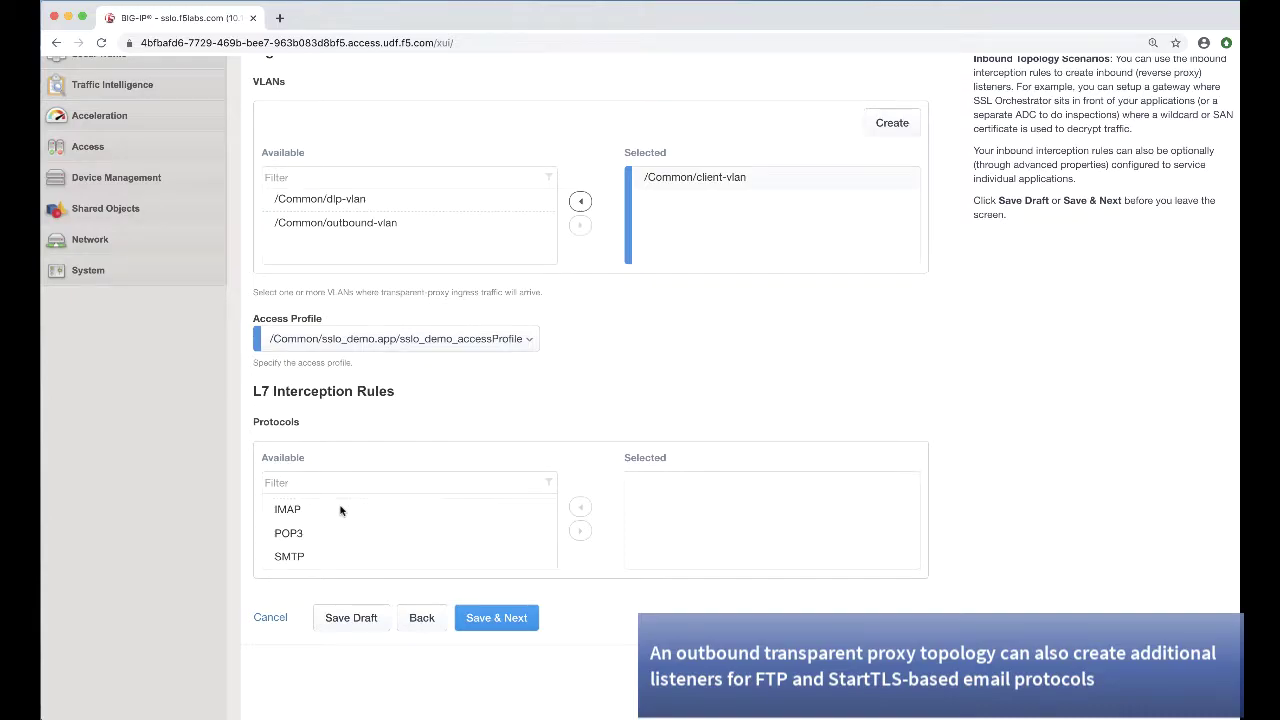
Save the interception rule without any L7 protocols and set the egress SNAT to Auto Map
scroll(340, 510, "down", 1)
left_click(491, 601)
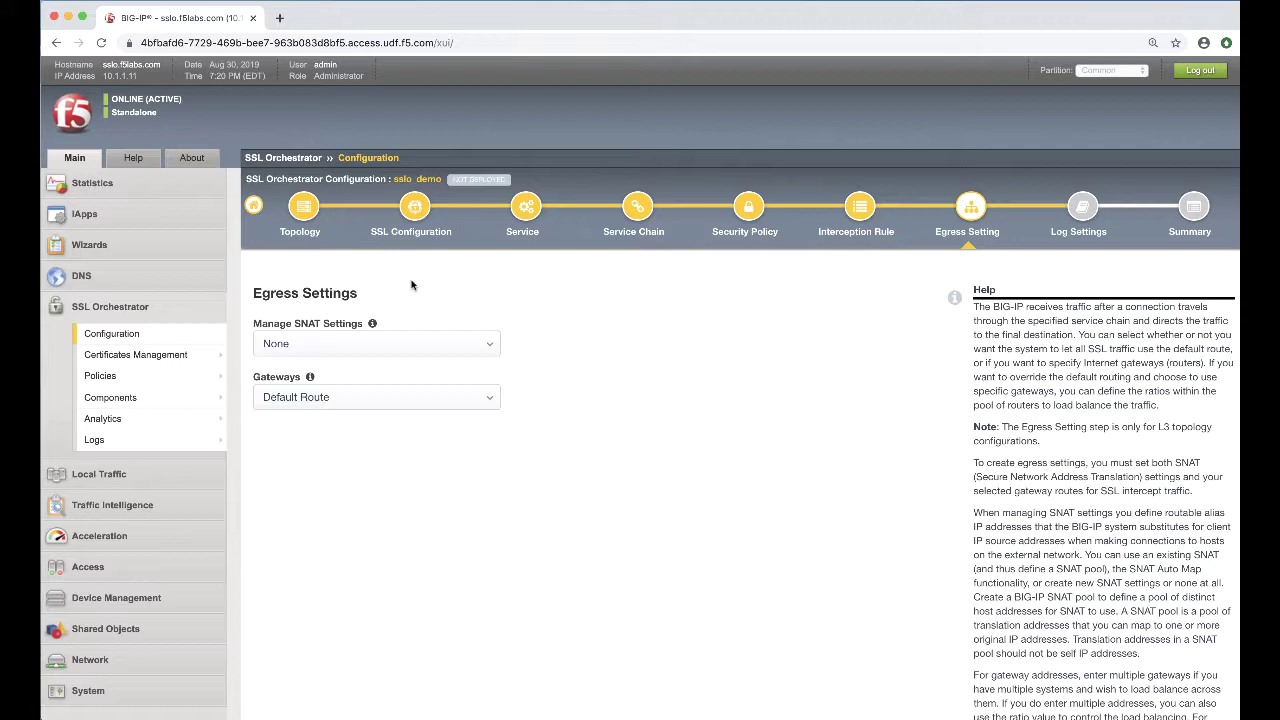
left_click(350, 343)
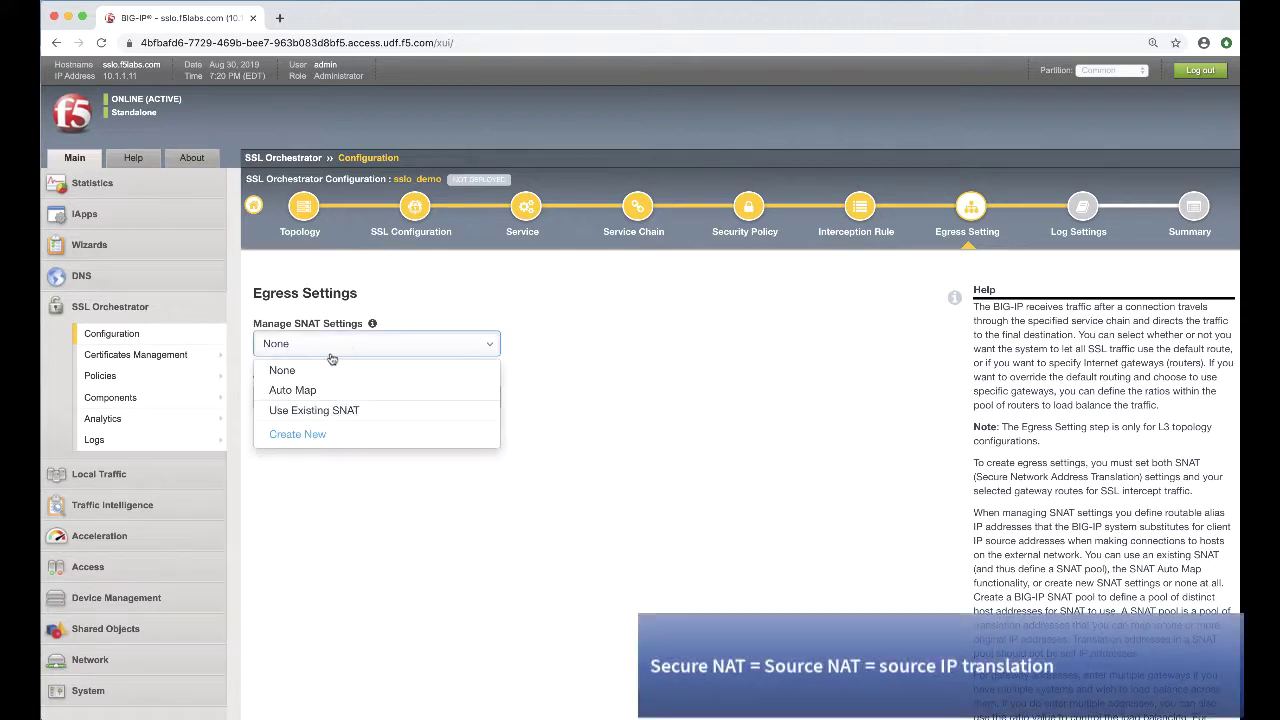
left_click(318, 391)
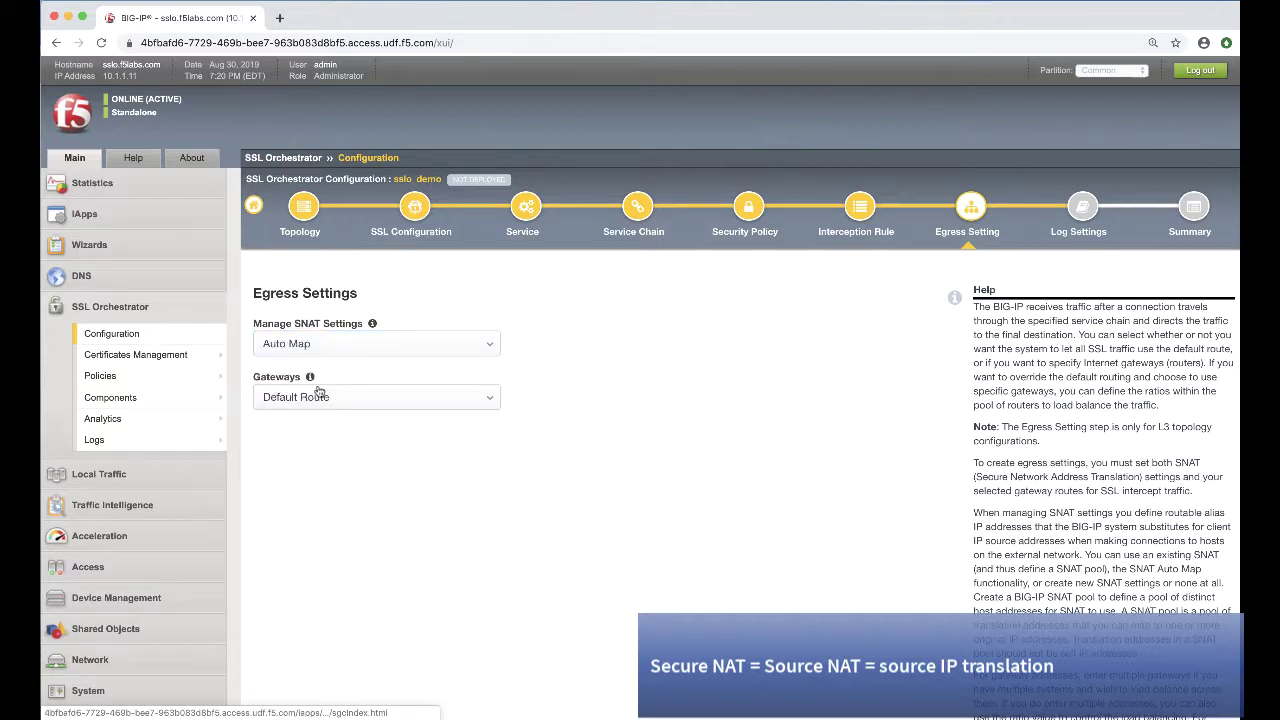
Create a new IPv4 outbound gateway with the address 10.1.20.1
left_click(323, 395)
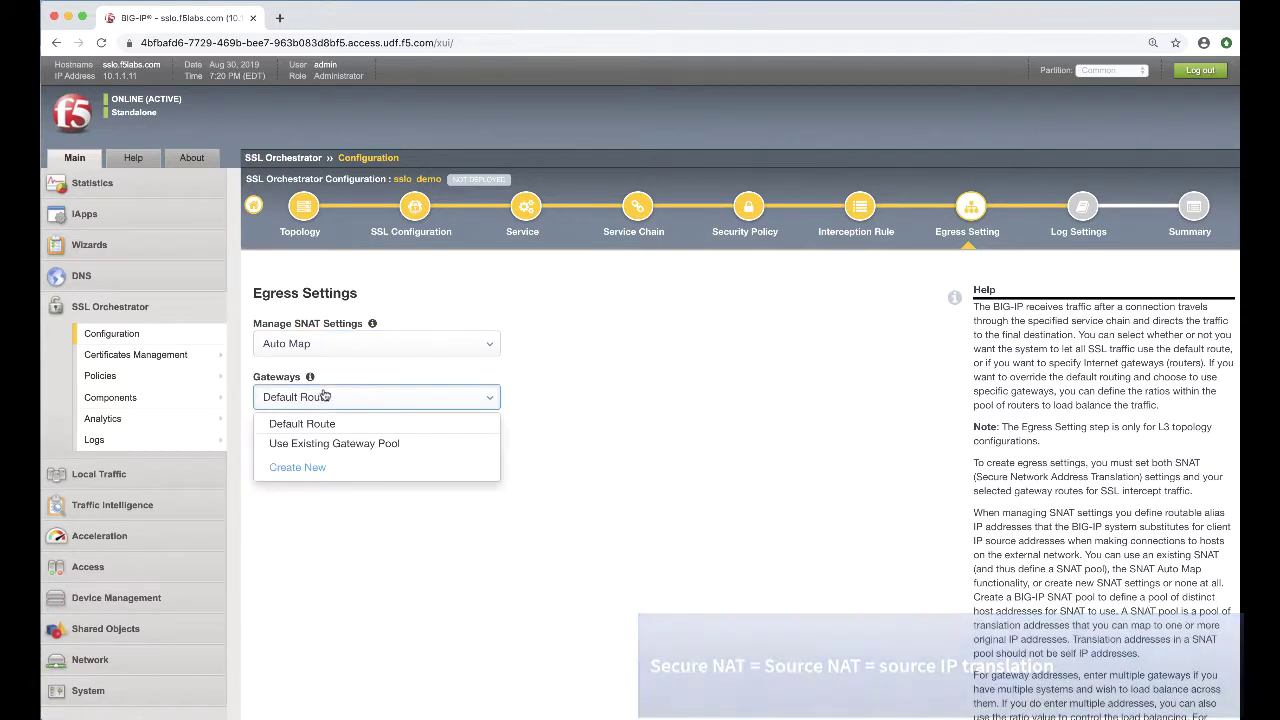
left_click(312, 466)
left_click(573, 483)
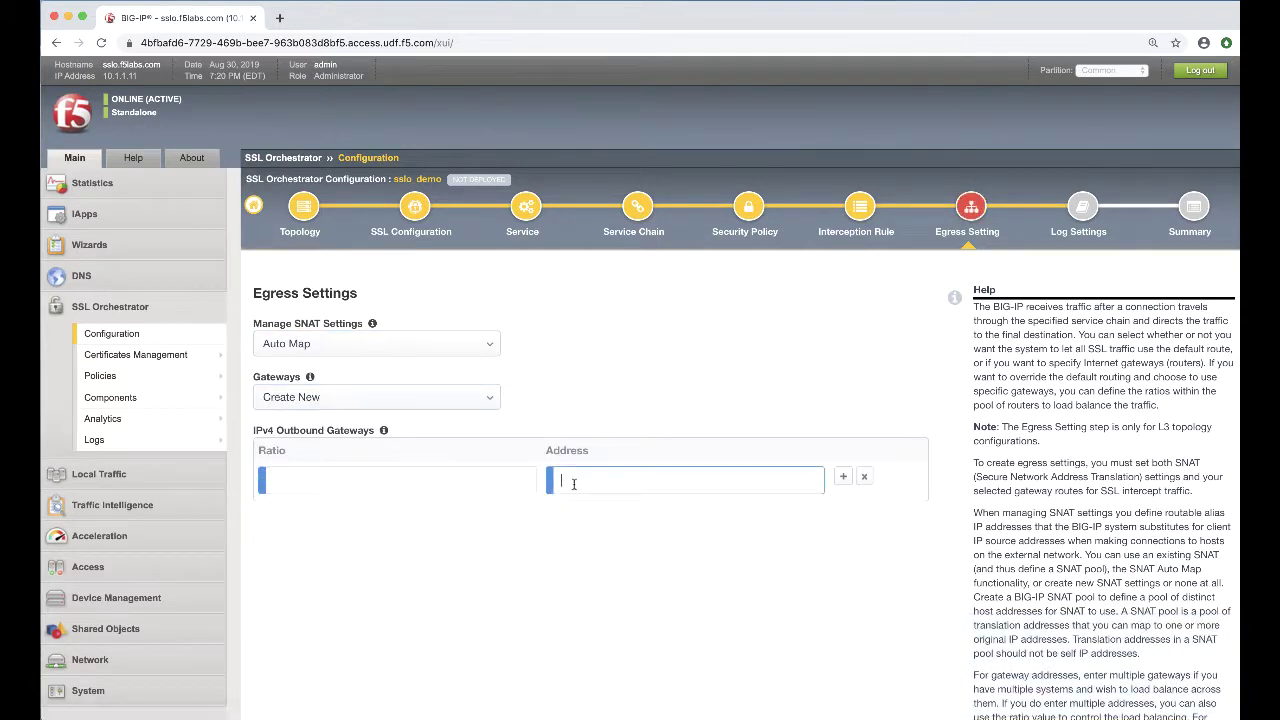
type("10.1.20.")
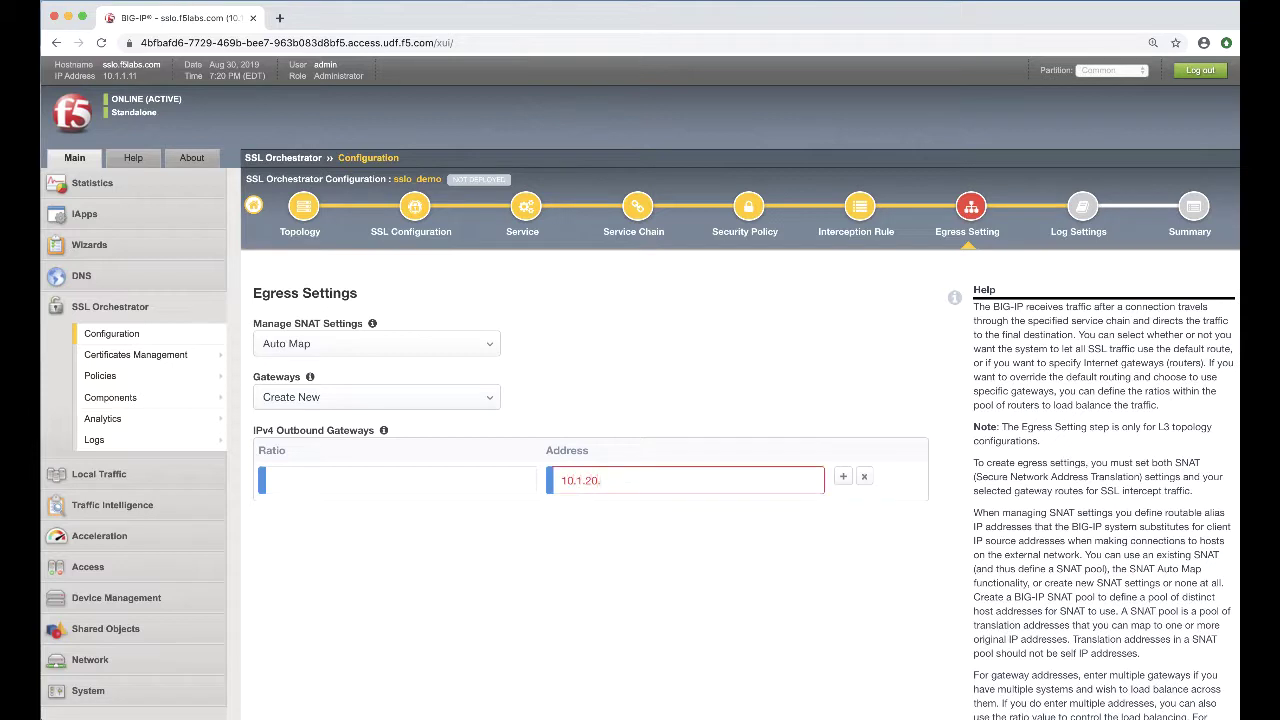
type("1")
left_click(843, 477)
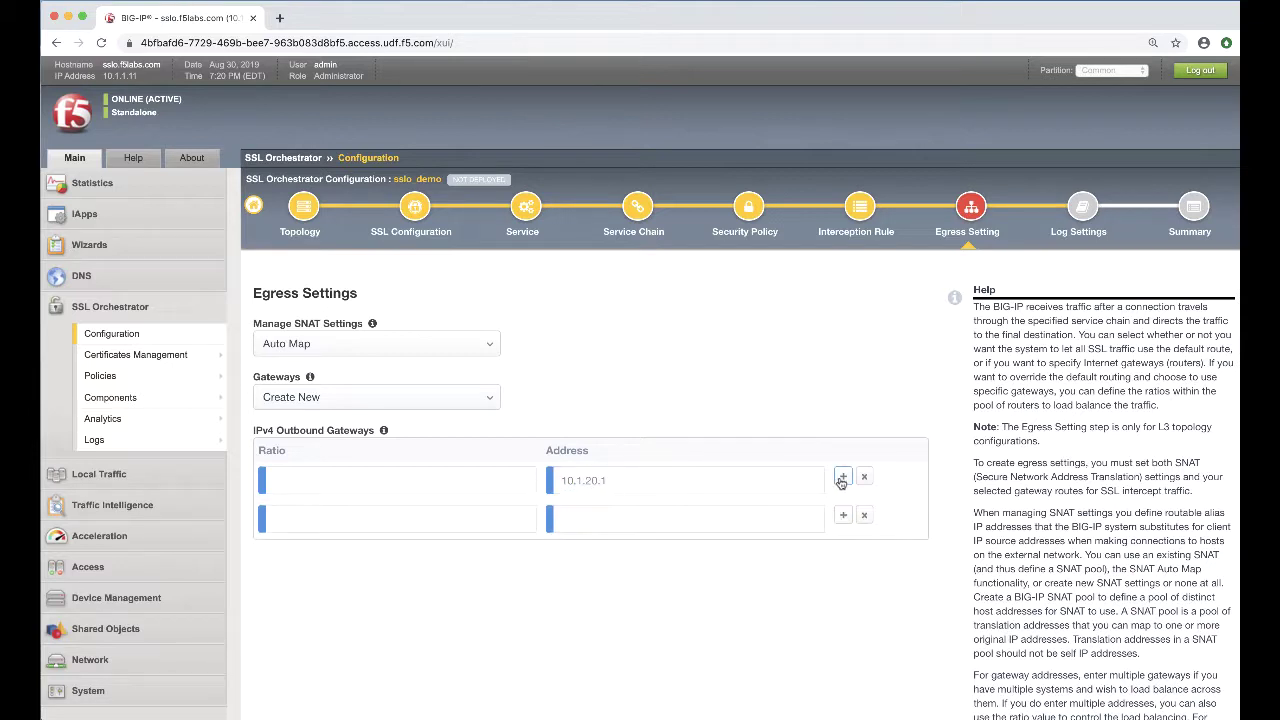
left_click(845, 515)
left_click(865, 515)
left_click(865, 515)
Set the ratio of the 10.1.20.1 gateway to 1 and save the egress settings
scroll(600, 520, "down", 5)
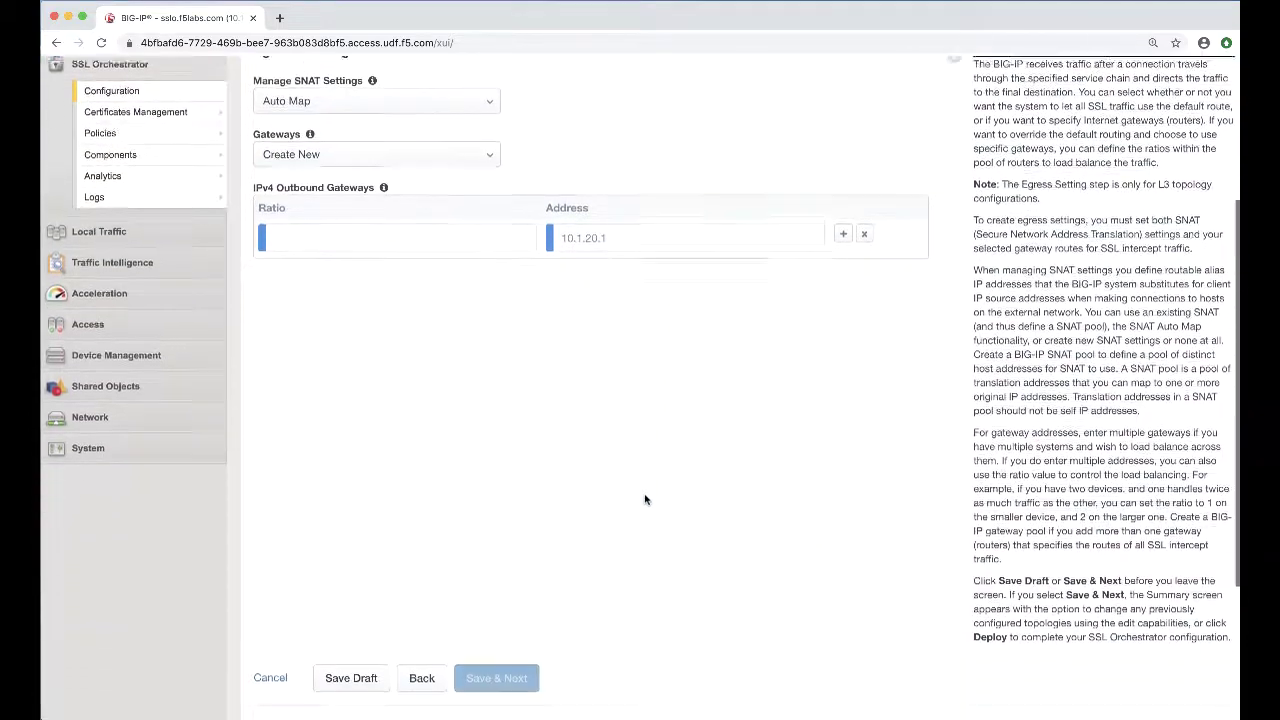
scroll(529, 551, "up", 3)
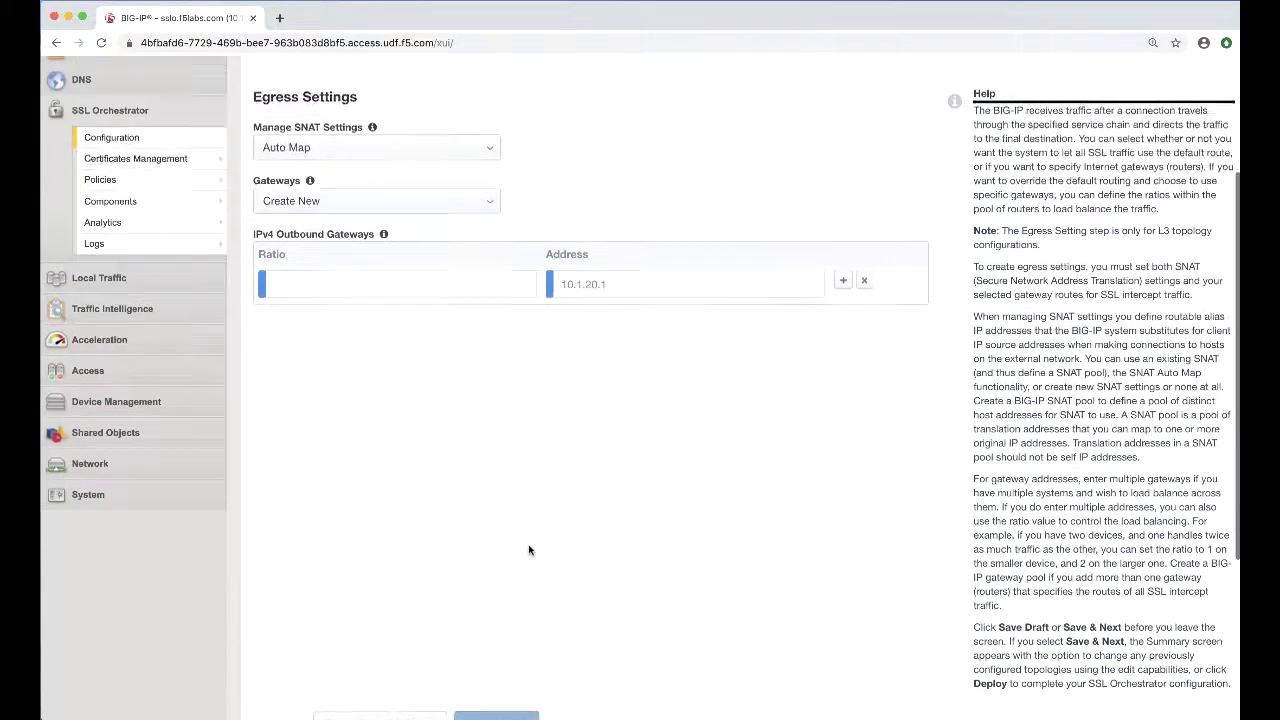
left_click(330, 282)
type("1")
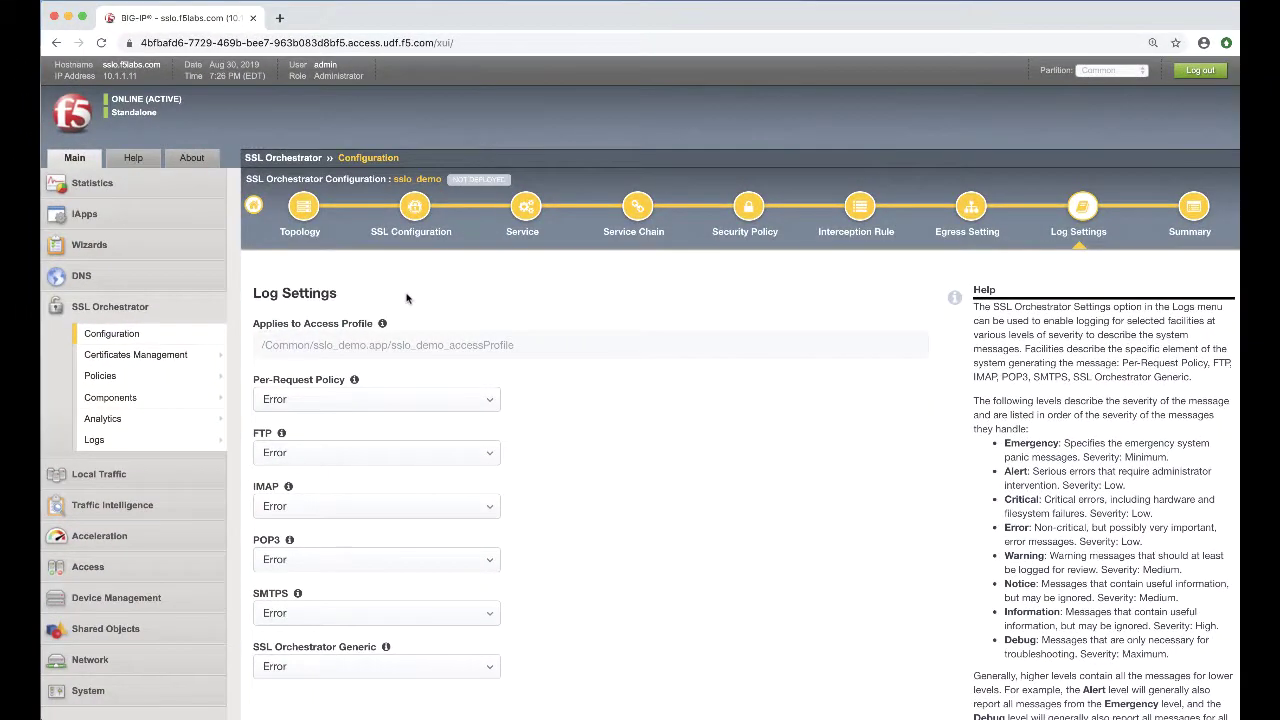
Look through the log levels for the per-request policy, keep Error, and save the log settings
left_click(377, 405)
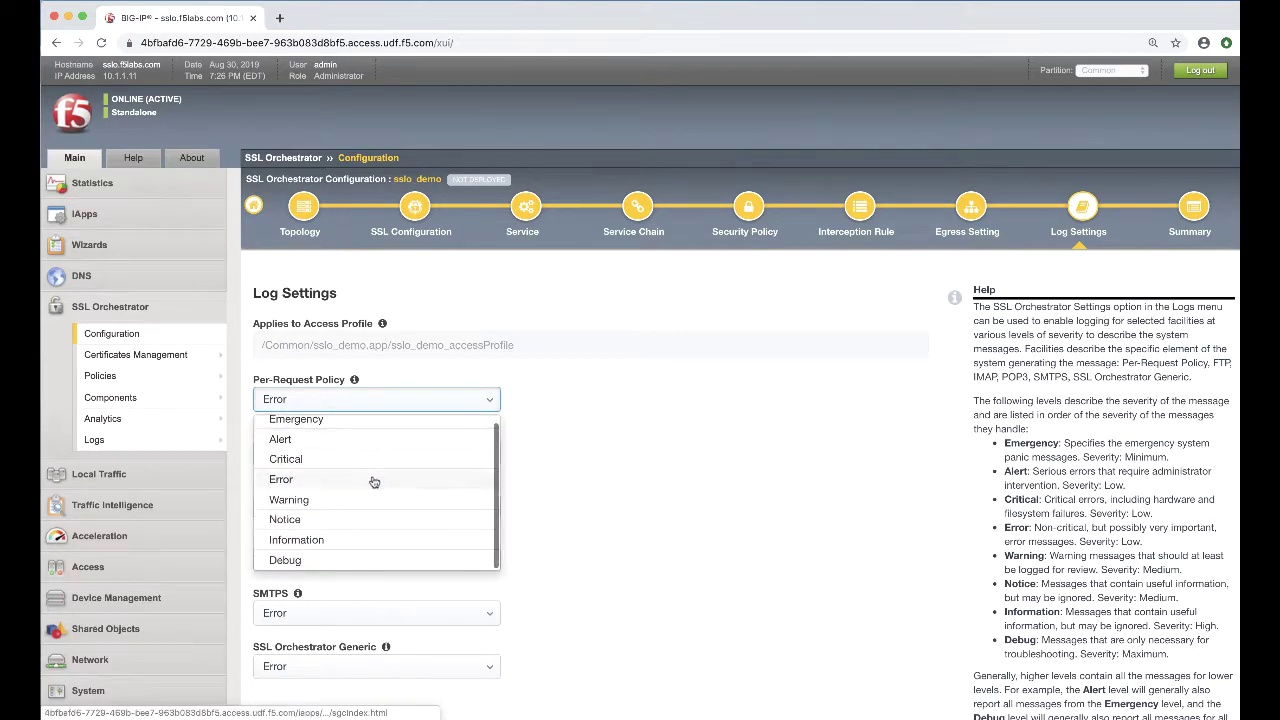
scroll(373, 477, "down", 1)
scroll(373, 477, "up", 1)
left_click(524, 441)
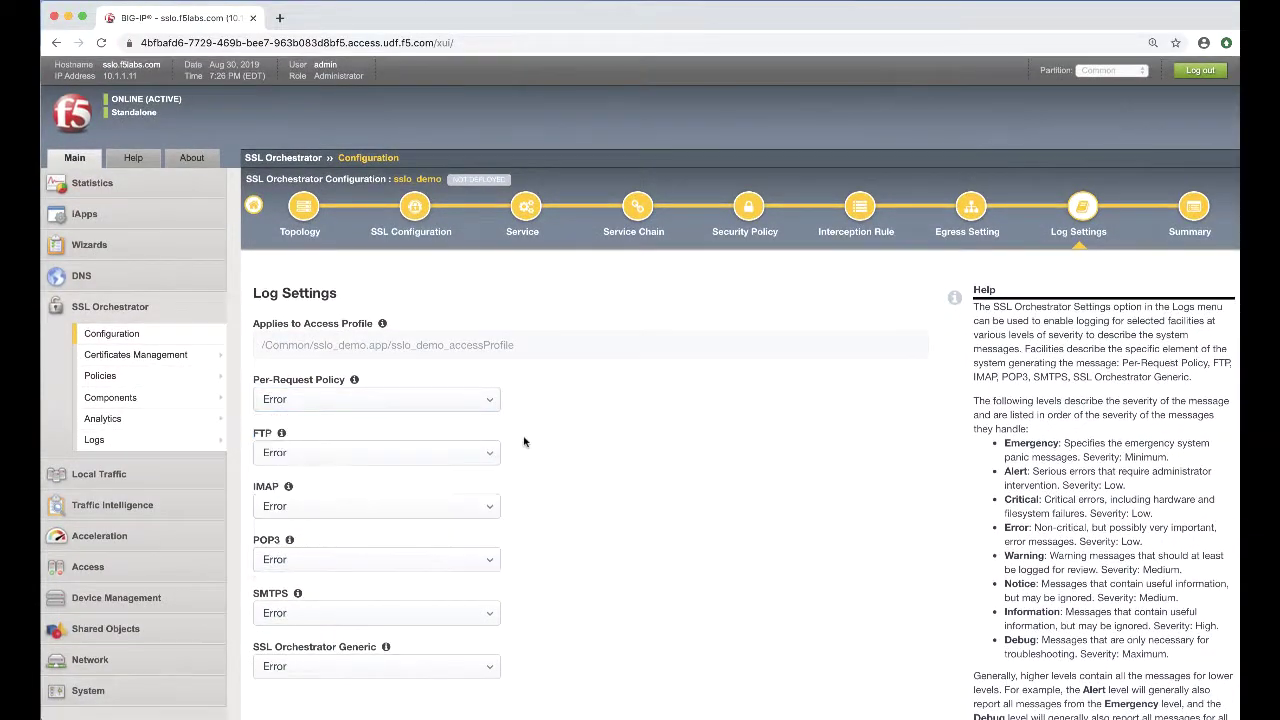
scroll(527, 441, "down", 5)
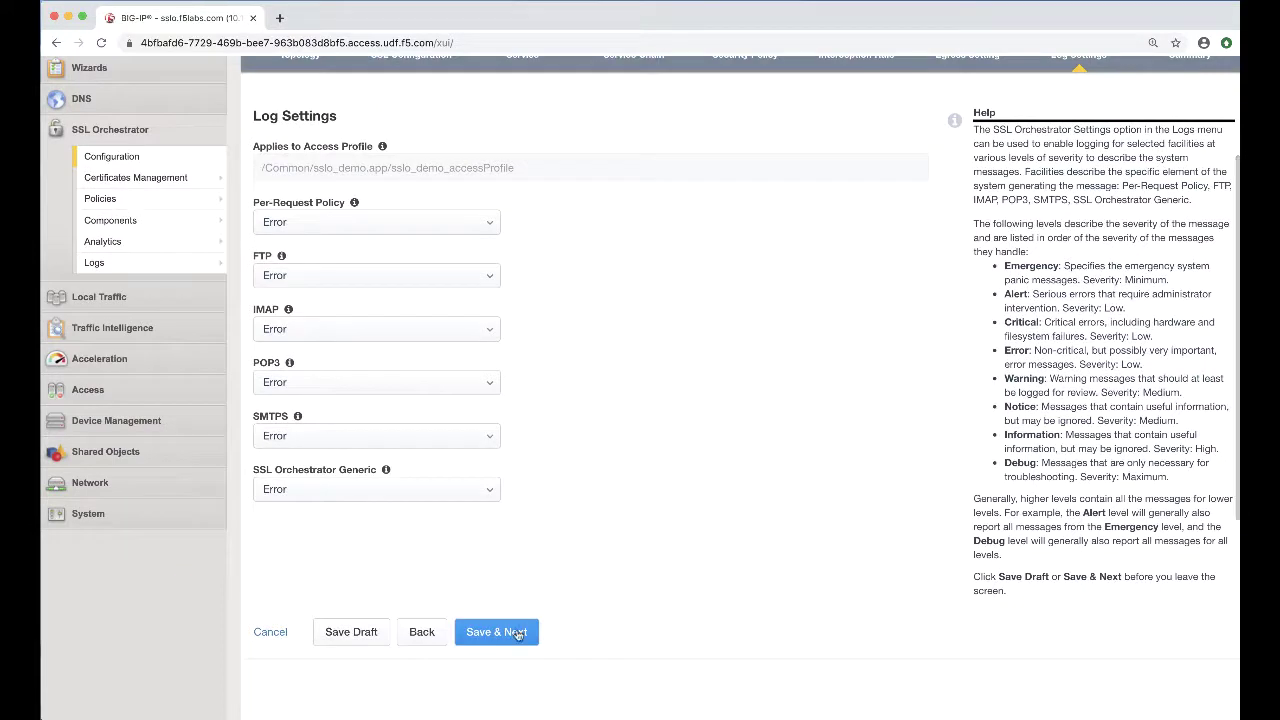
left_click(497, 632)
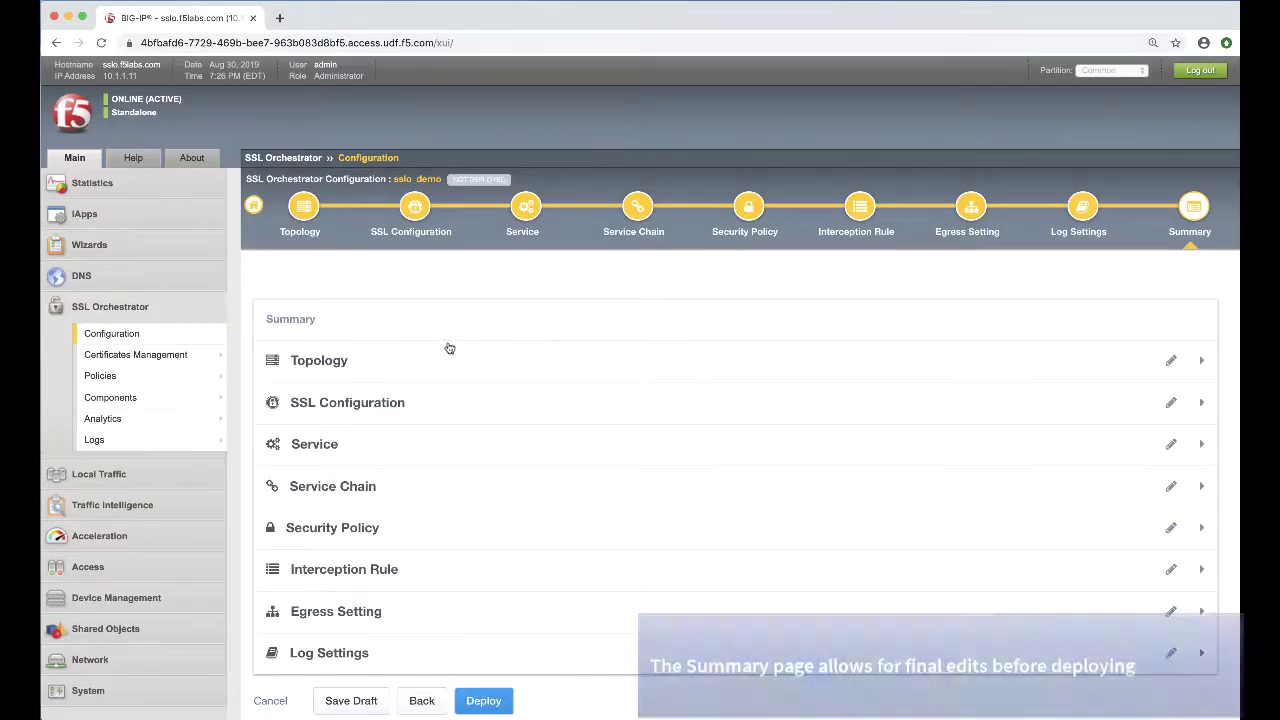
Check the topology details in the summary, deploy the SSL Orchestrator configuration, and acknowledge the deployment
left_click(392, 360)
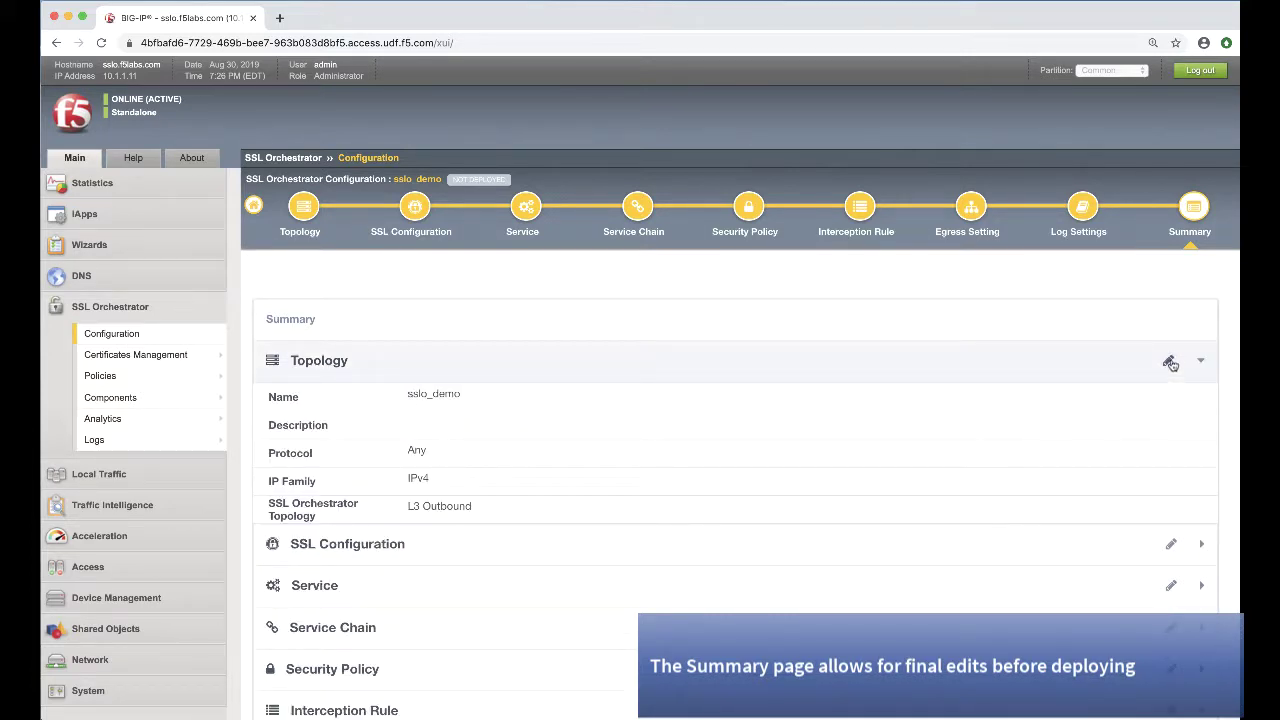
left_click(955, 369)
scroll(955, 369, "down", 2)
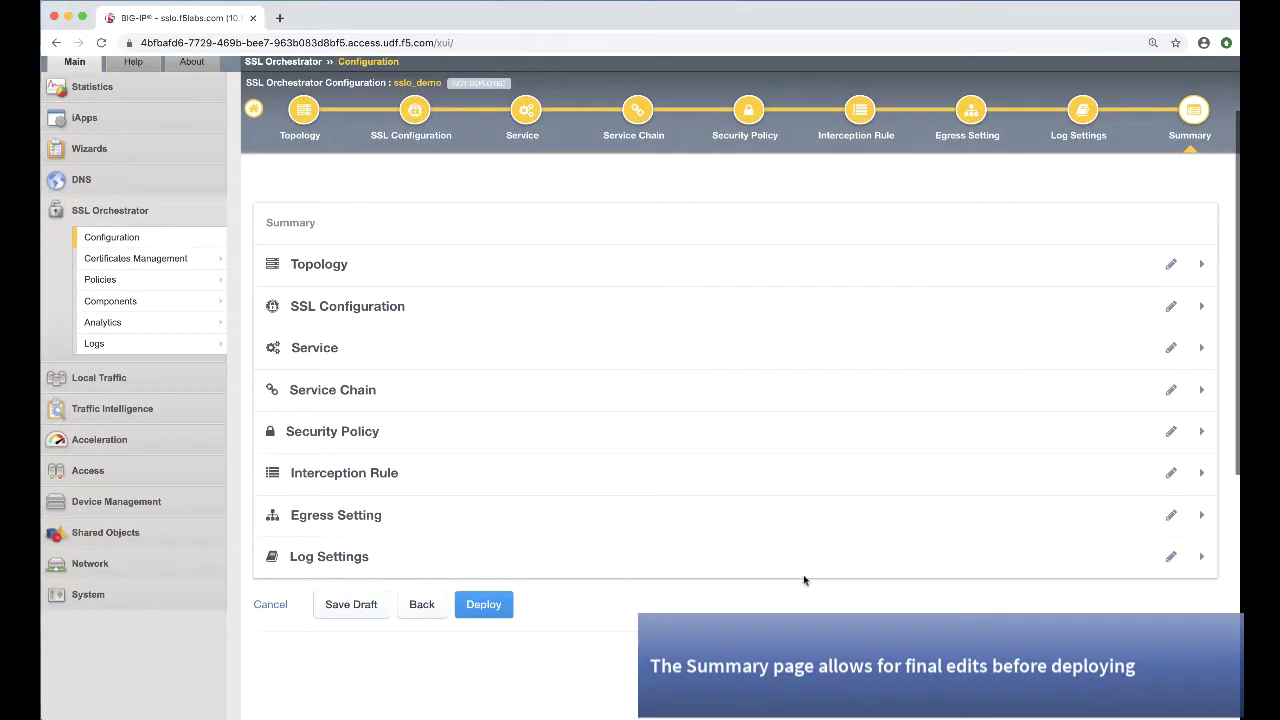
left_click(484, 605)
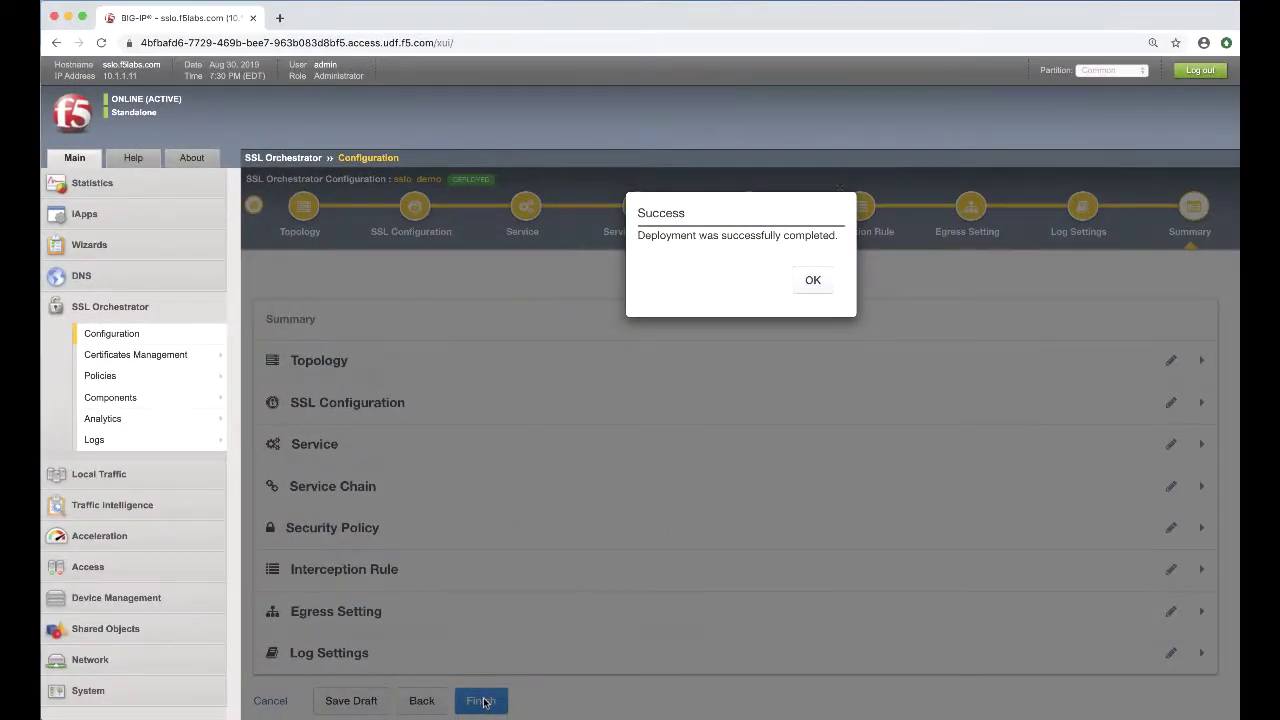
left_click(799, 281)
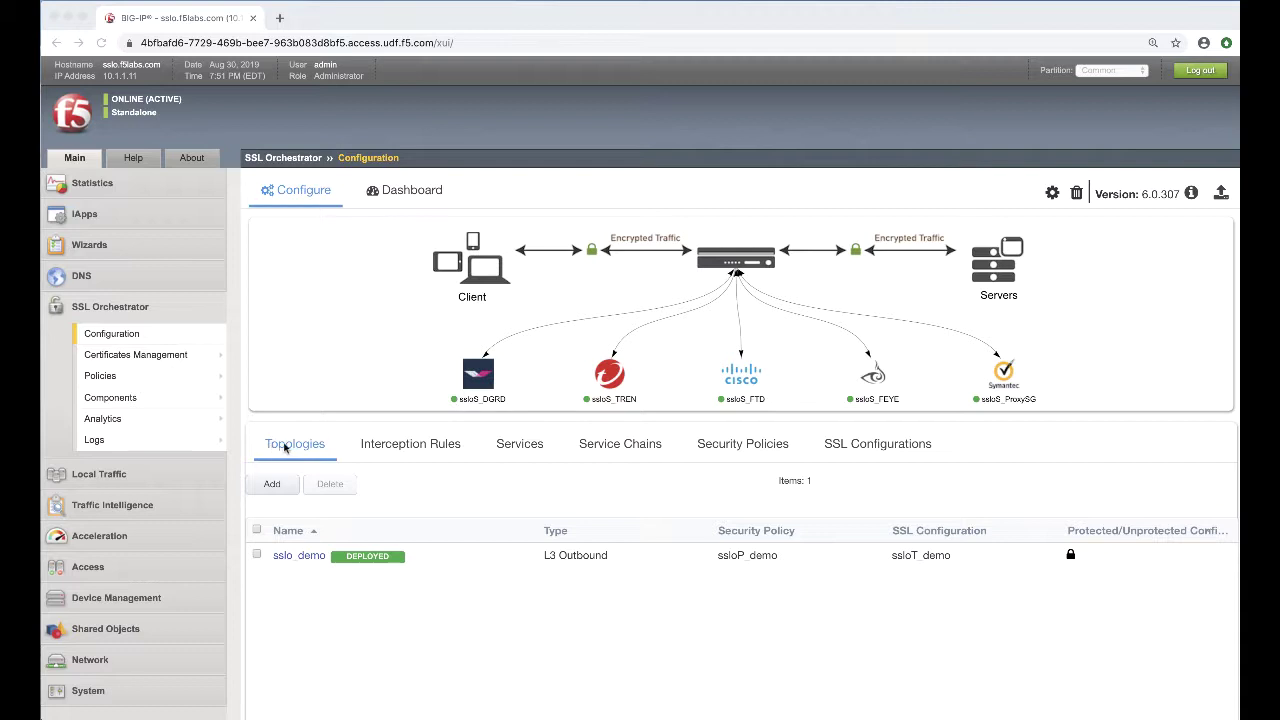
Review the lists of interception rules, services, service chains, security policies and SSL configurations
left_click(414, 450)
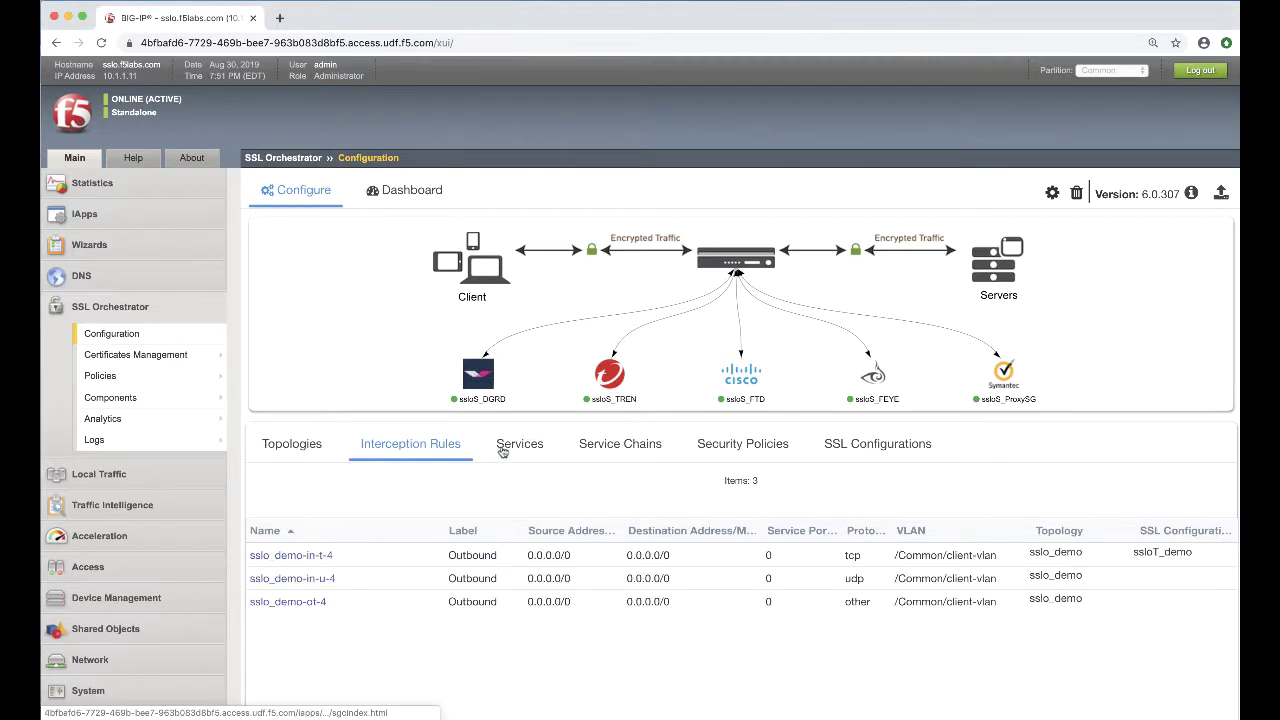
left_click(517, 447)
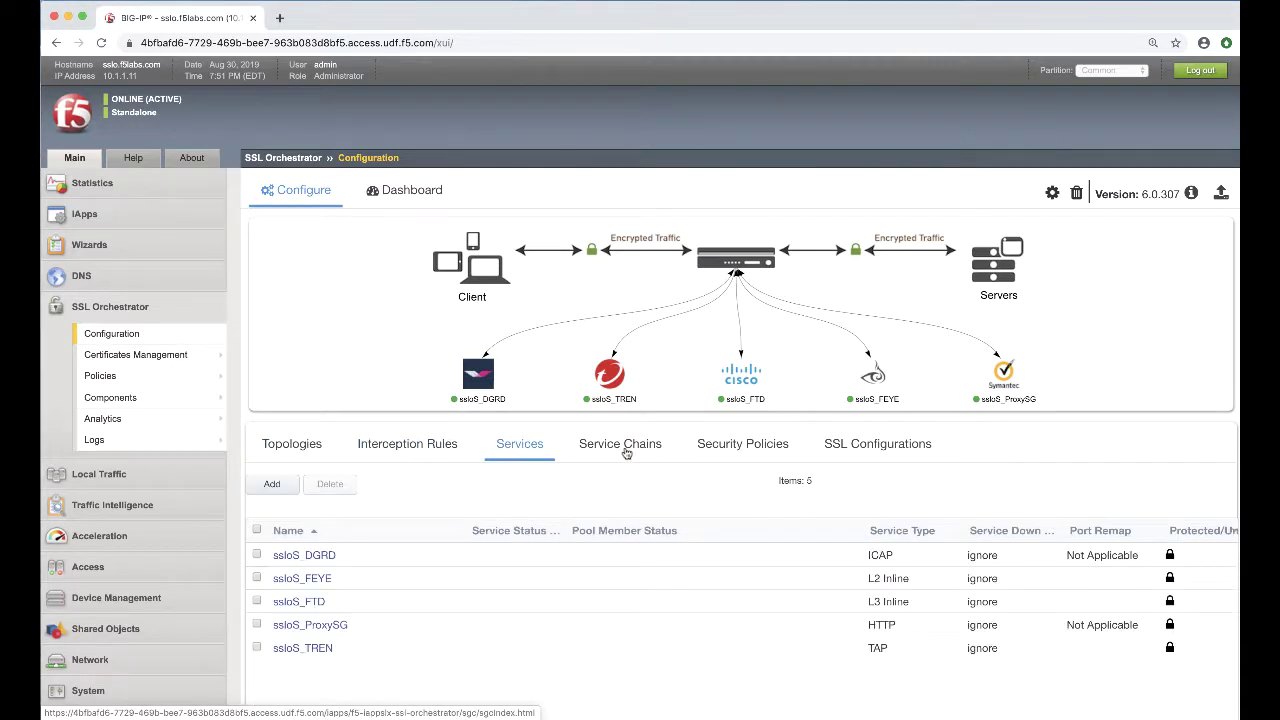
left_click(627, 452)
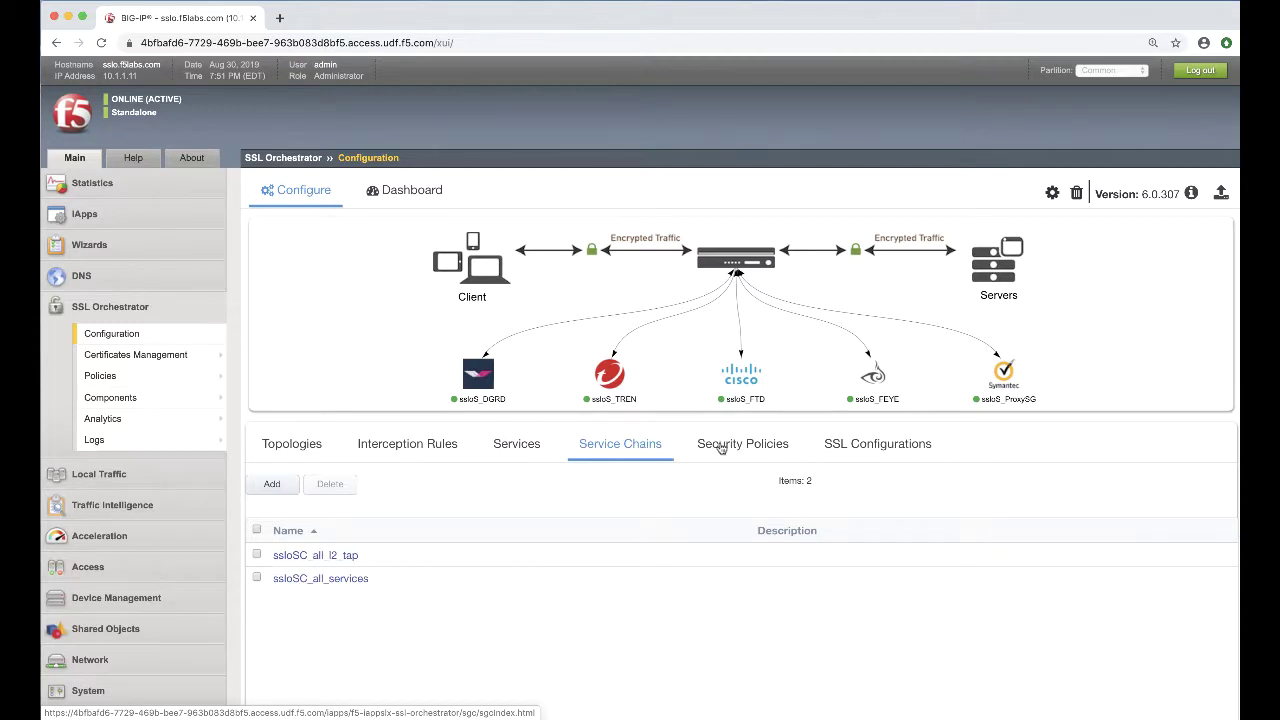
left_click(716, 449)
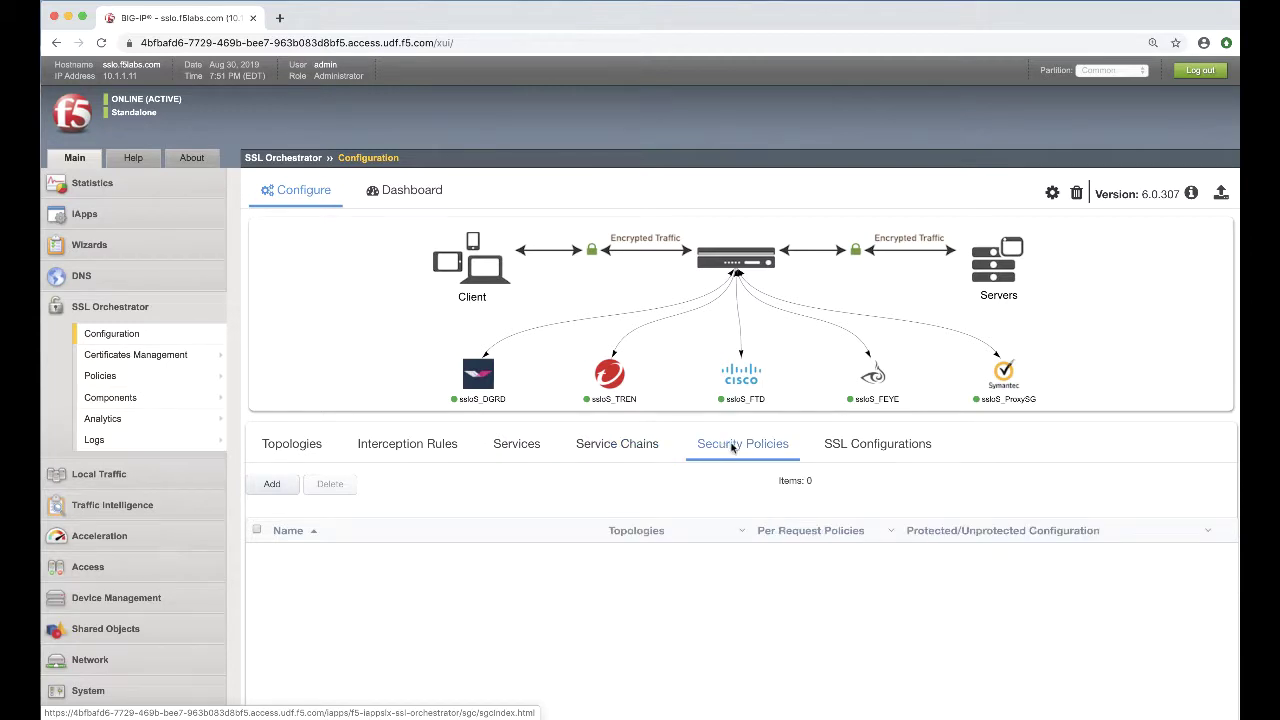
left_click(861, 447)
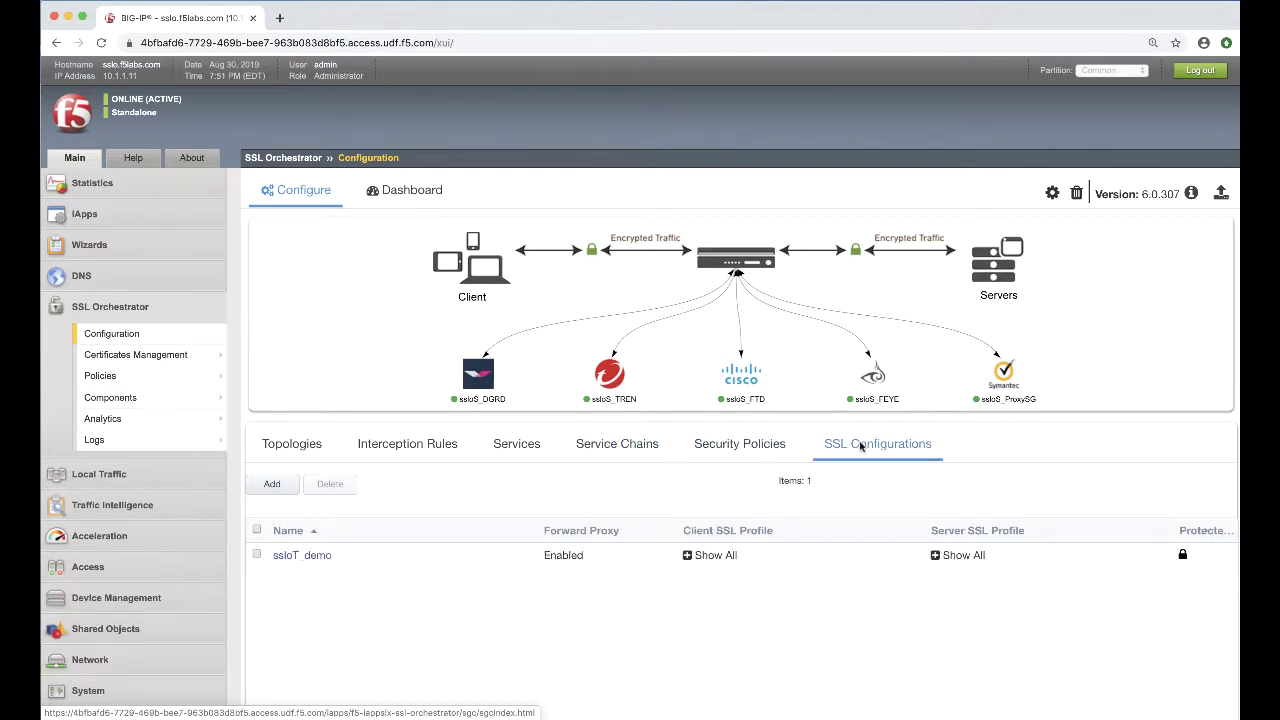